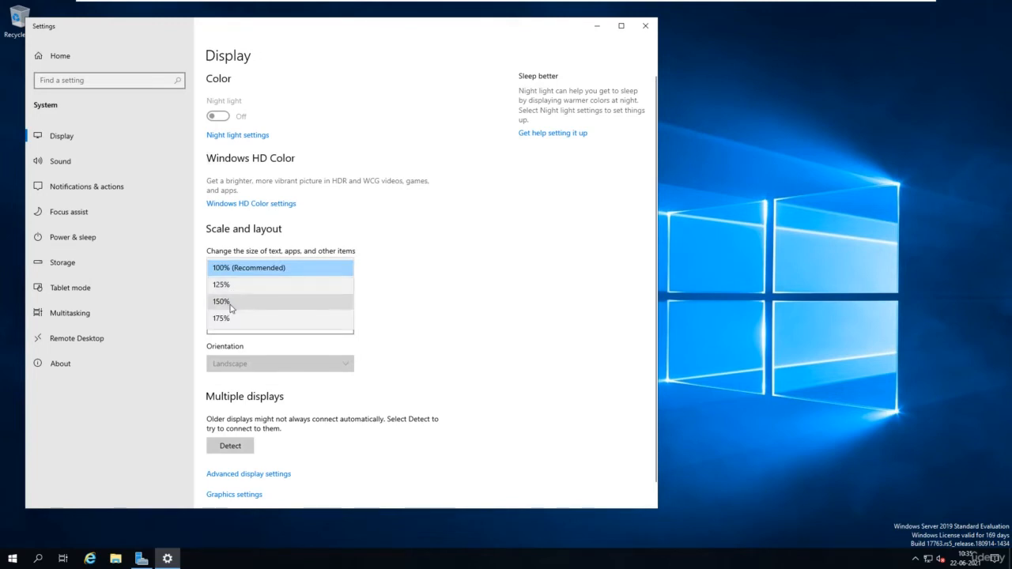
Step: Choose 150% under Scale and layout, then close the Settings window
left_click(221, 301)
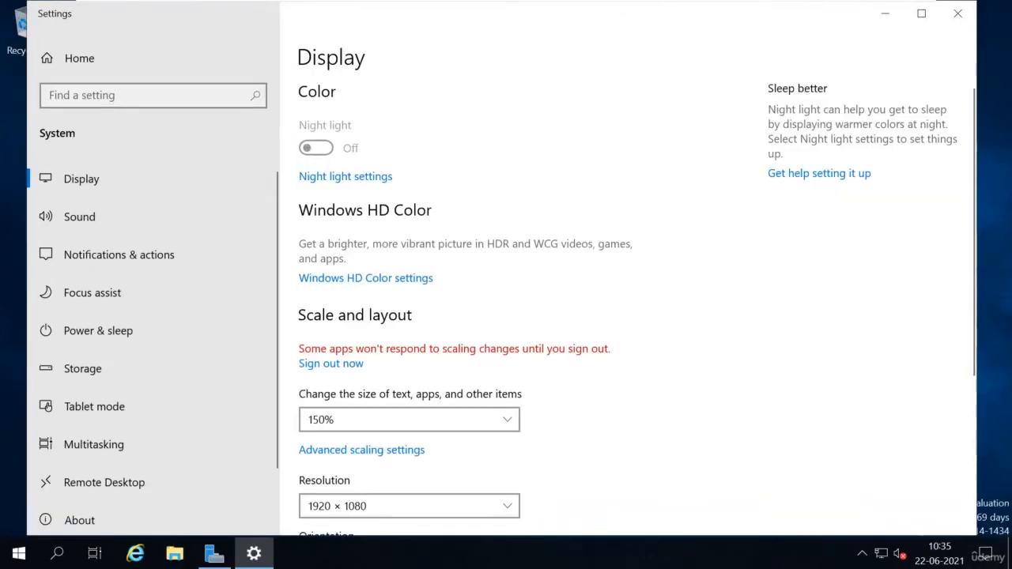
left_click(957, 13)
Step: Close Server Manager and review Local Disk (C:) properties: NTFS, 78.3 GB free of 89.3 GB
left_click(207, 556)
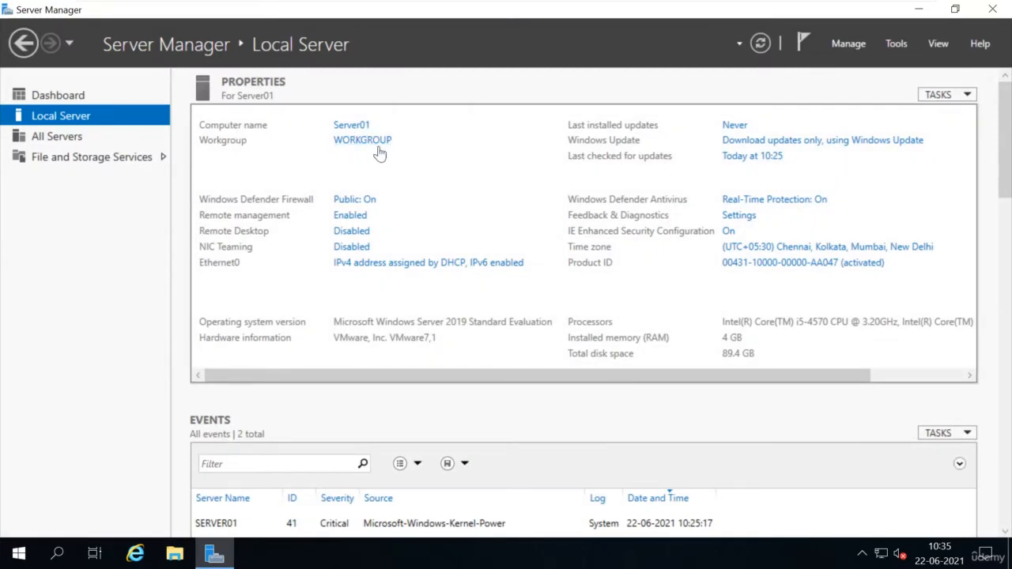
left_click(992, 10)
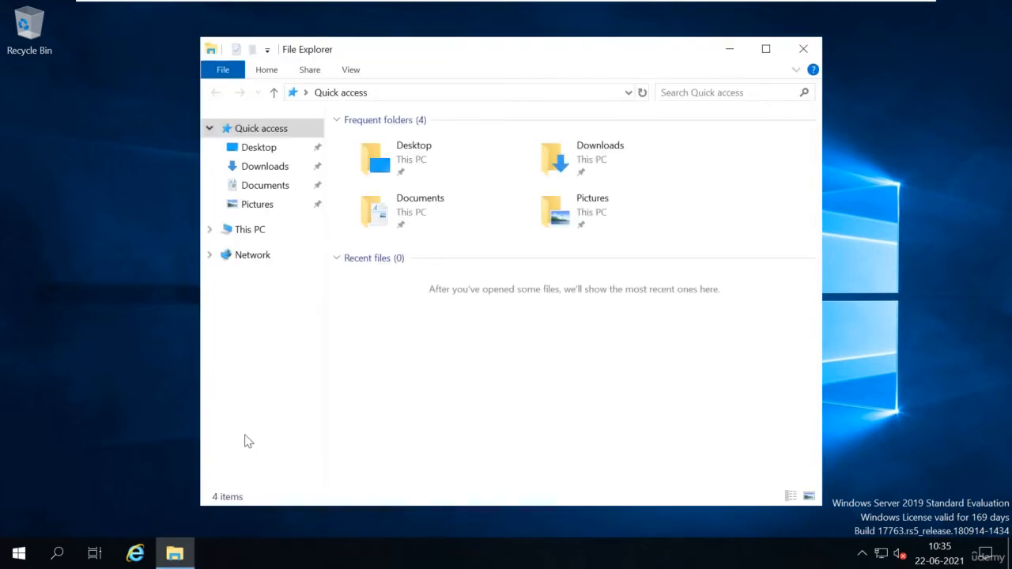
left_click(241, 233)
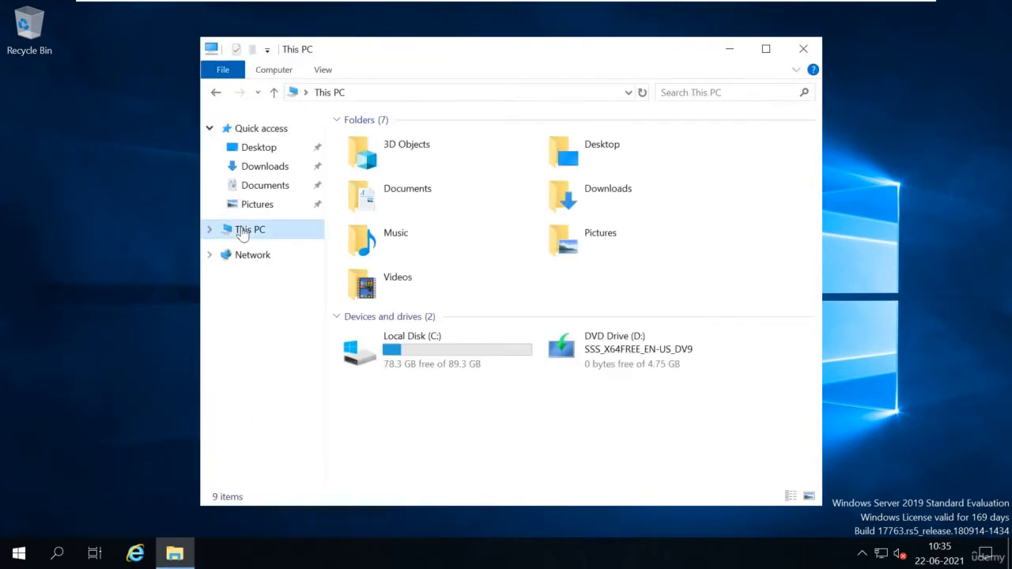
left_click(444, 354)
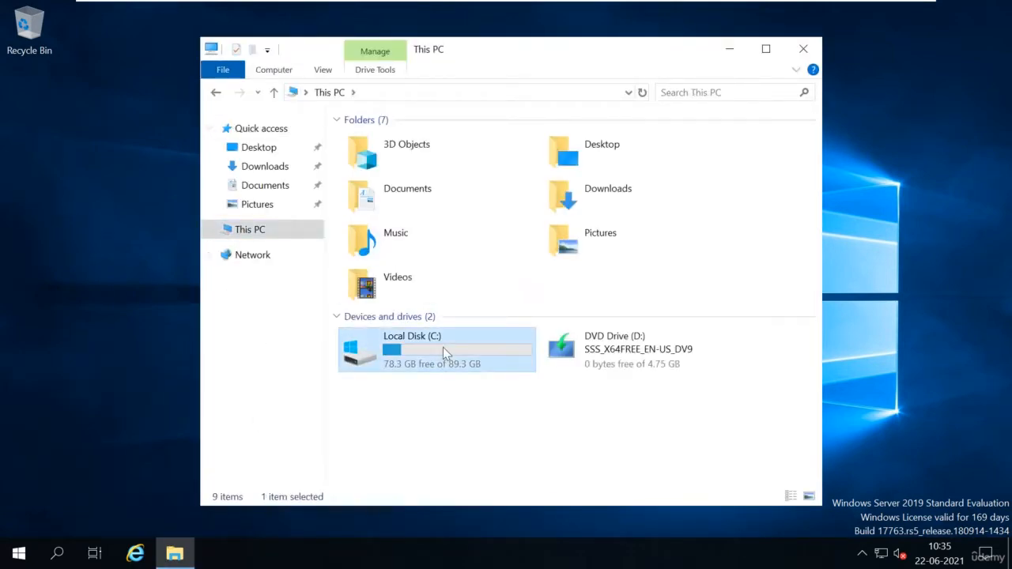
right_click(442, 347)
left_click(519, 334)
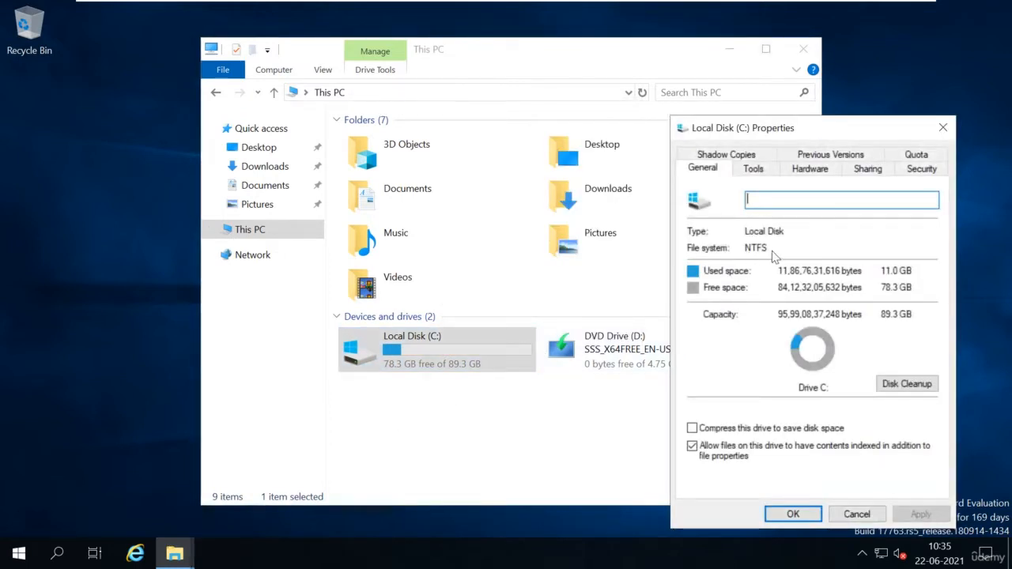
left_click(793, 514)
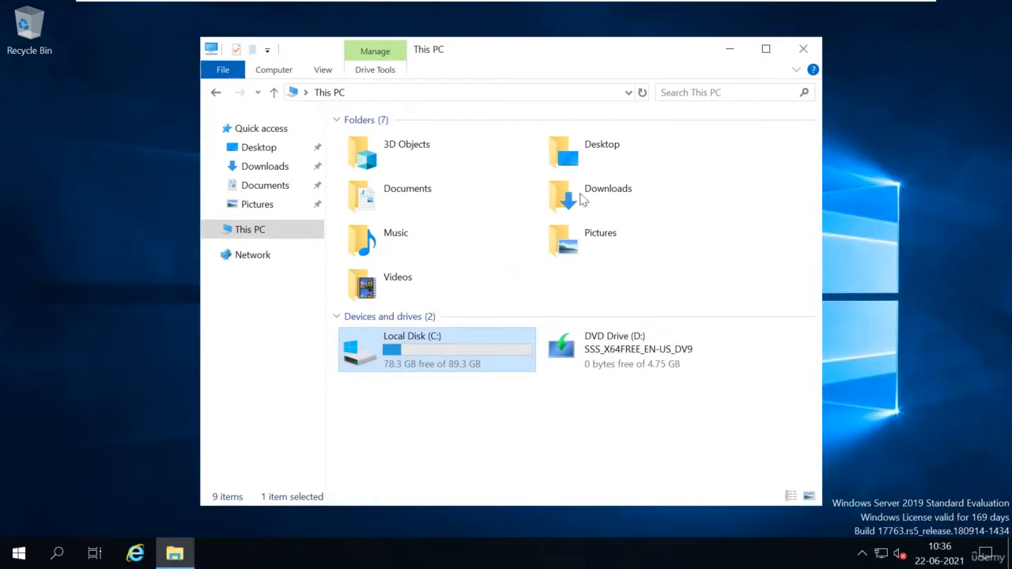
Step: Close File Explorer and run ncpa.cpl to bring up Network Connections
left_click(803, 48)
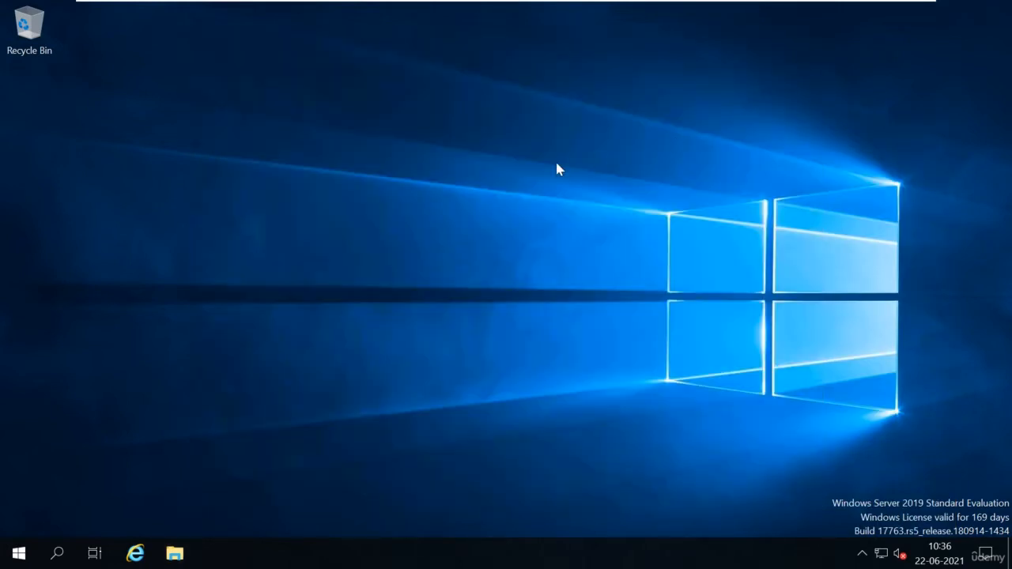
key("super+r")
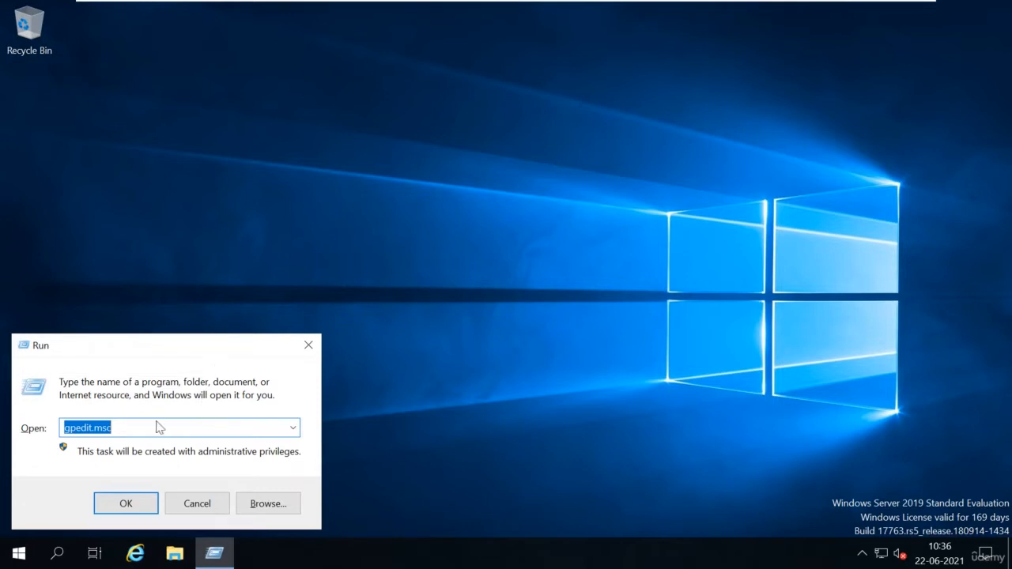
type("ncpa")
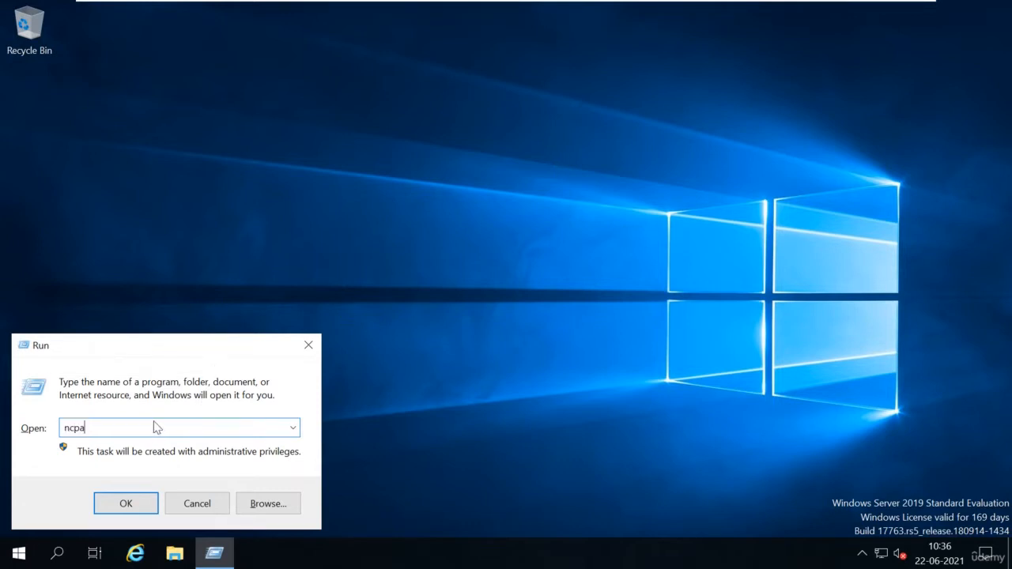
type(".cpl")
key("Return")
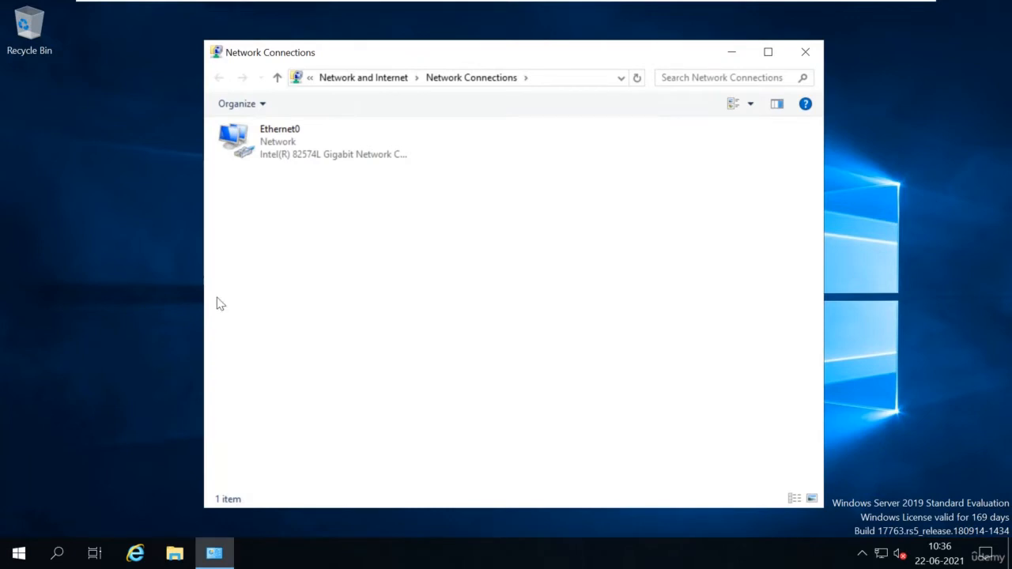
Step: Open Ethernet0's Internet Protocol Version 4 properties and select 'Use the following IP address'
left_click(291, 153)
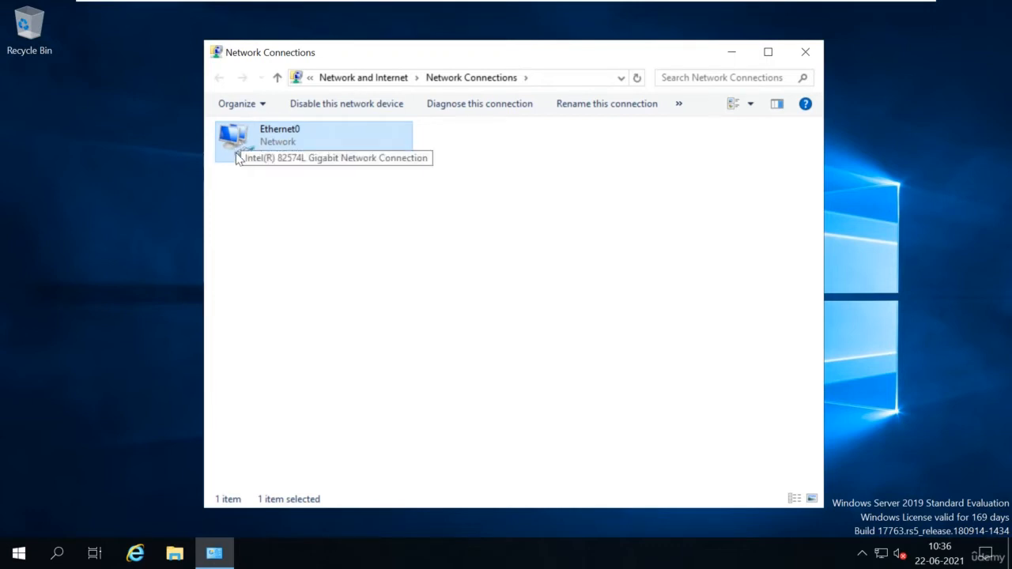
right_click(301, 147)
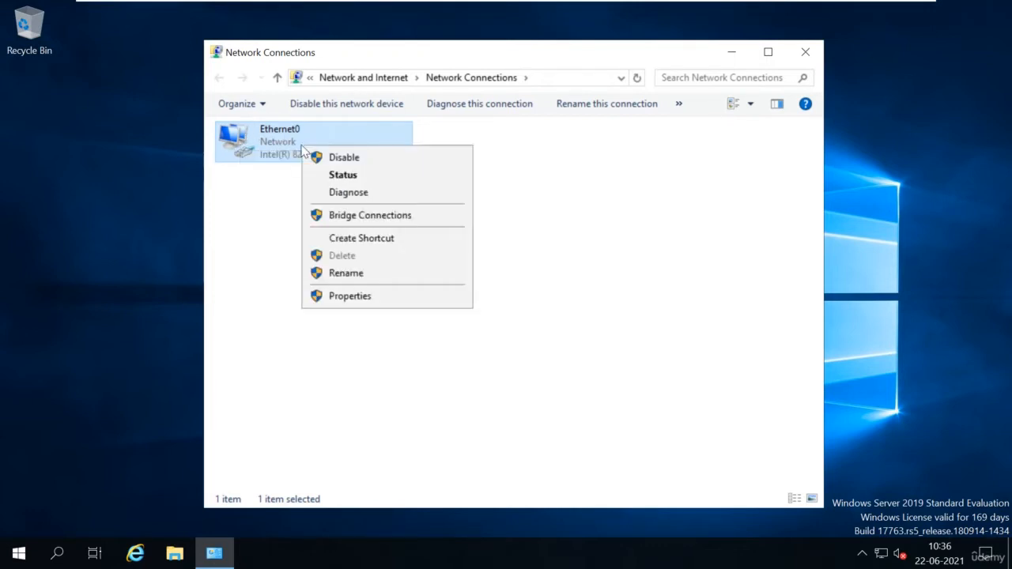
left_click(357, 297)
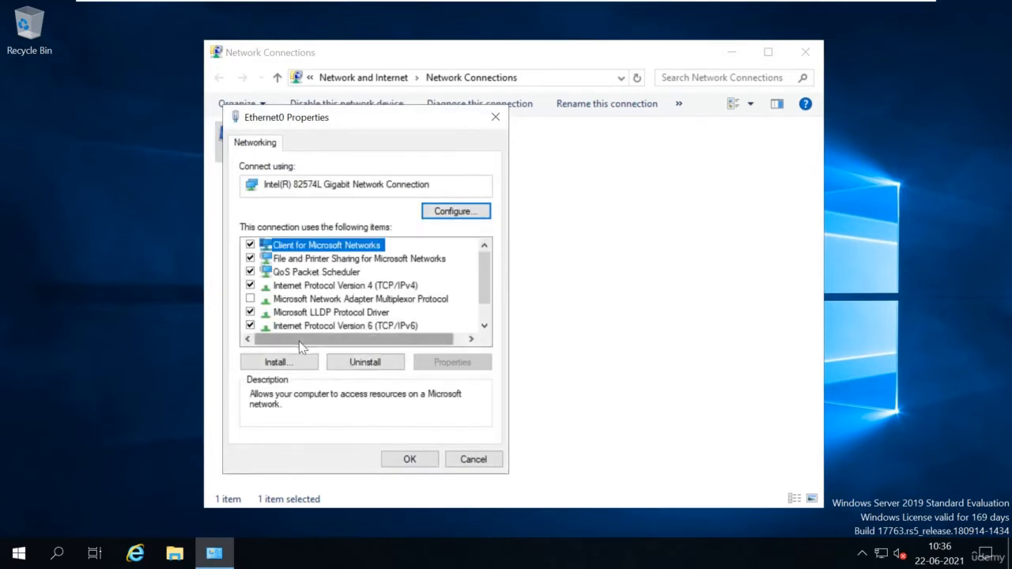
left_click(329, 288)
left_click(454, 369)
left_click(326, 293)
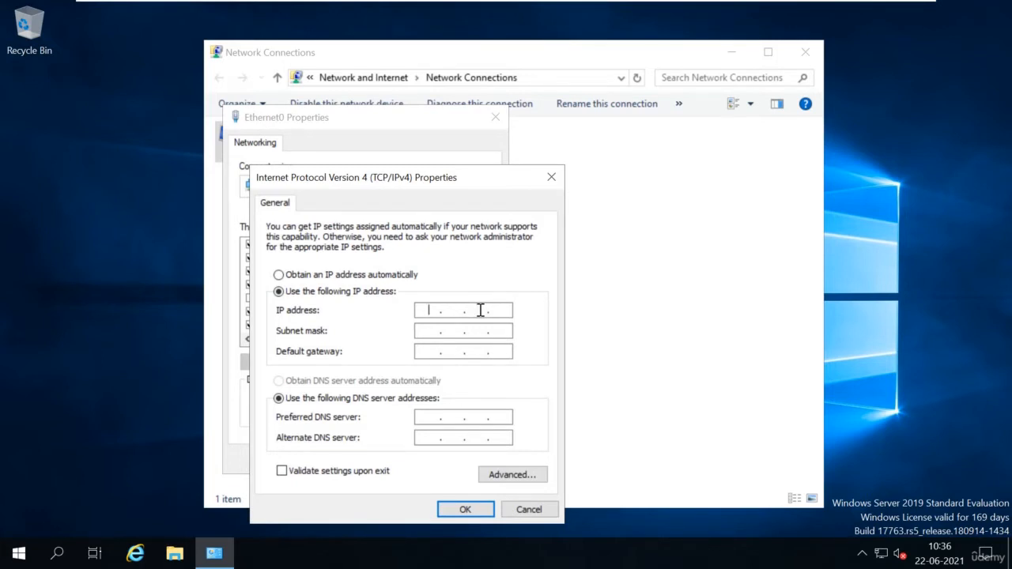
Step: Enter IP 192.168.0.131, mask 255.255.255.0, DNS 192.168.0.131, then save and close all windows
type("192 . 168 . 0 . 131")
key("Tab")
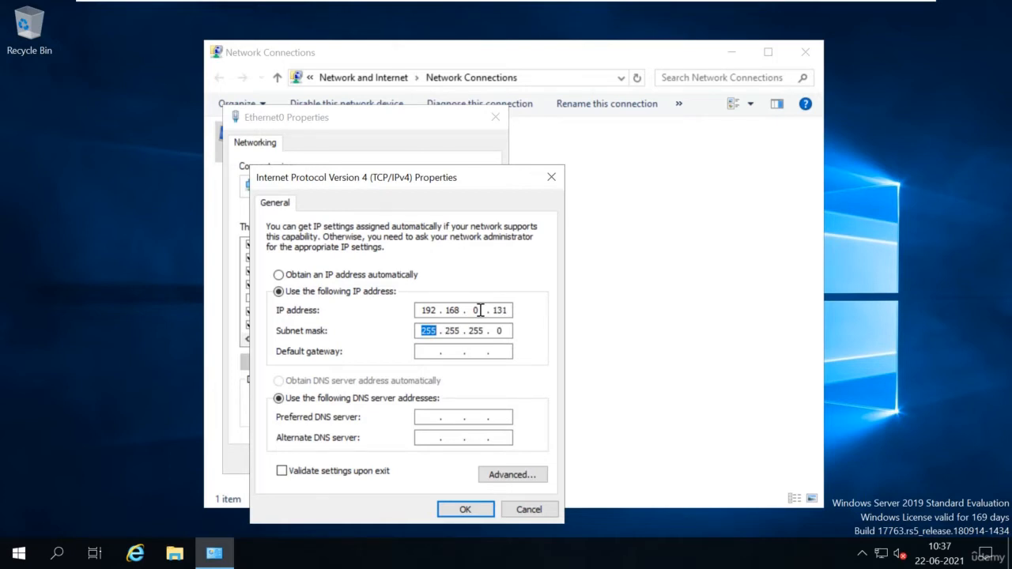
key("Tab")
key("Tab")
key("Tab")
type("192 . 168 . 0 . 131")
double_click(499, 416)
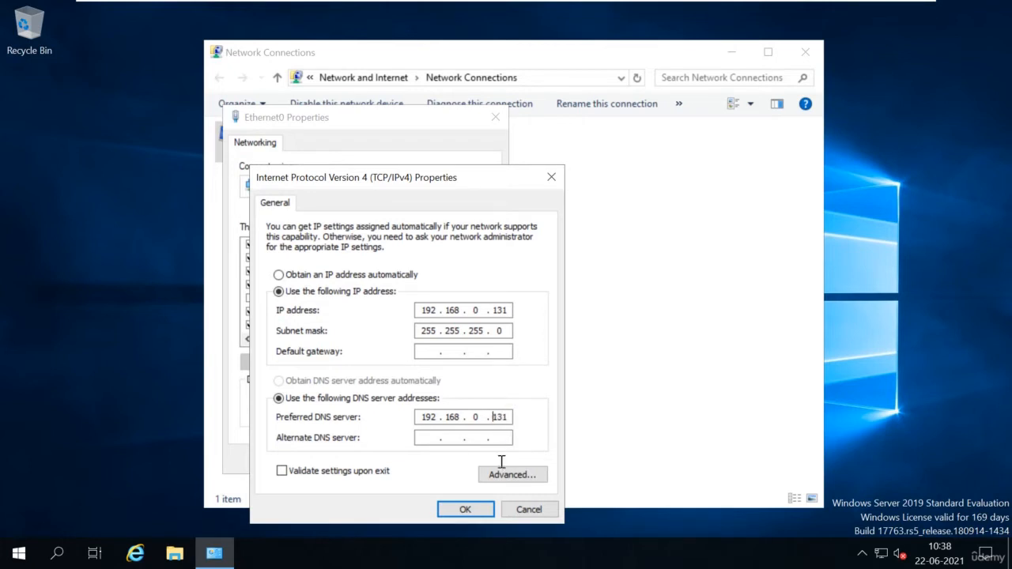
left_click(465, 509)
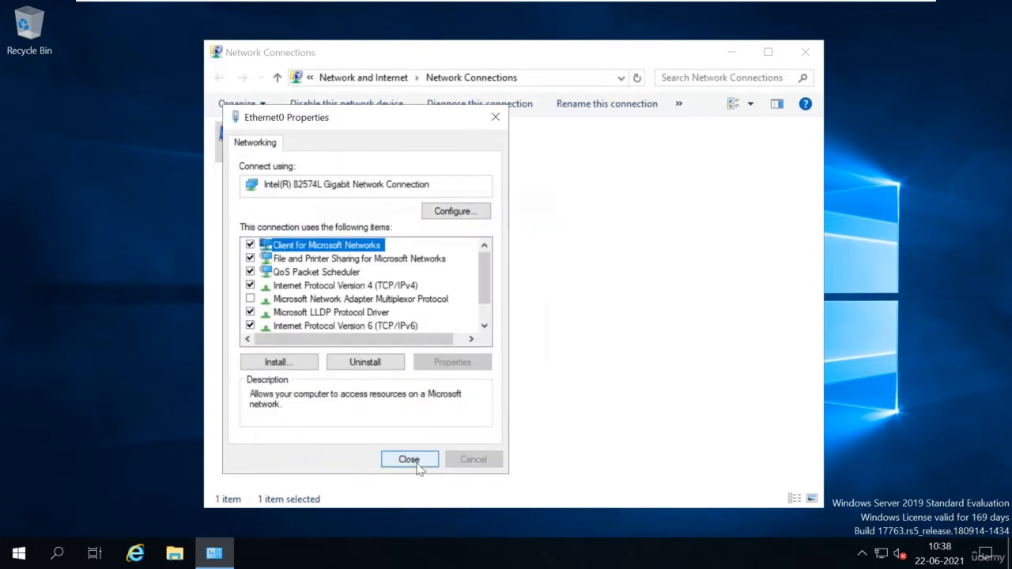
left_click(412, 462)
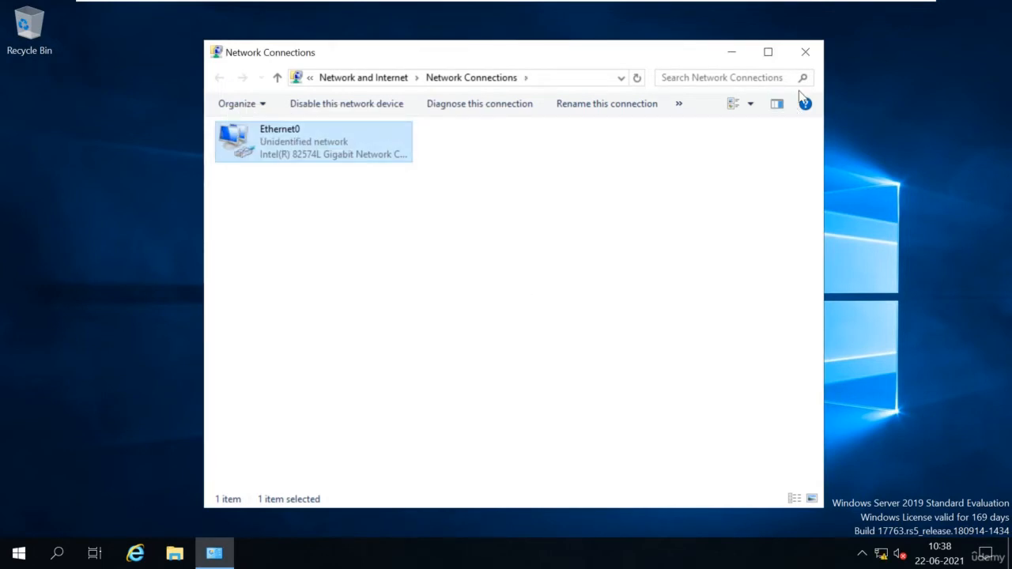
left_click(805, 53)
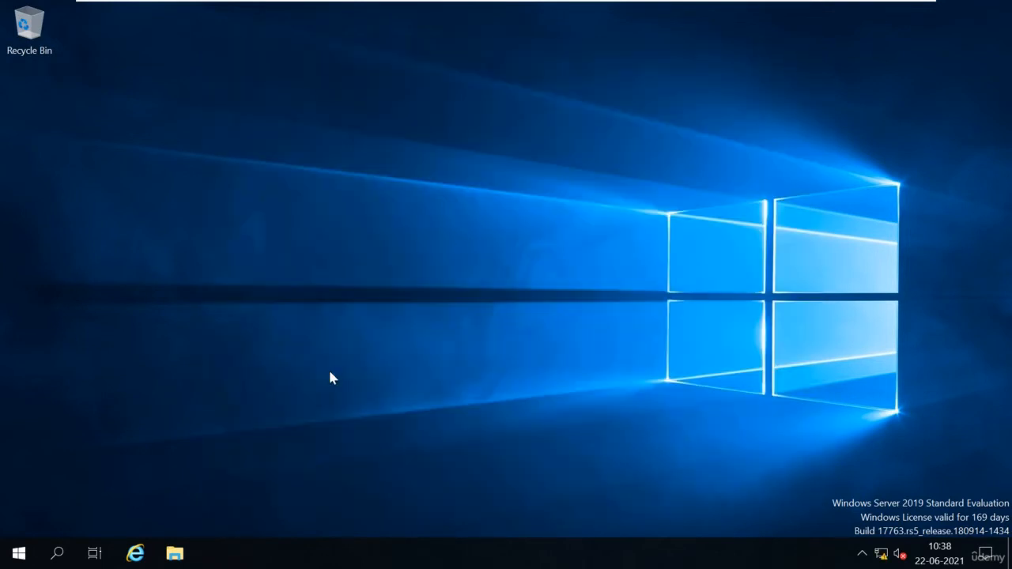
Step: Launch Server Manager and run Add Roles and Features as a role-based installation on Server01, skipping the intro page
left_click(18, 554)
left_click(286, 162)
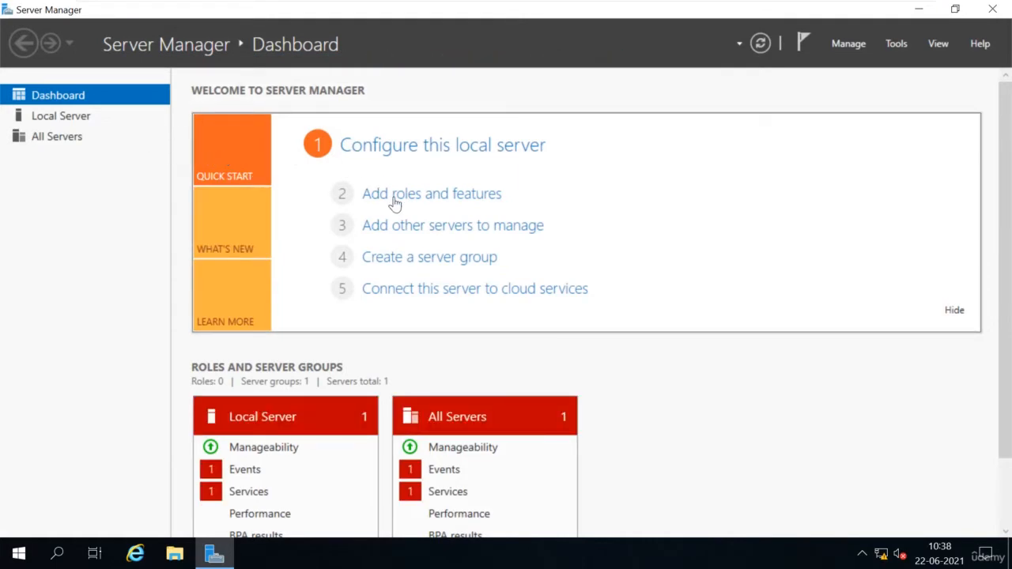
left_click(448, 207)
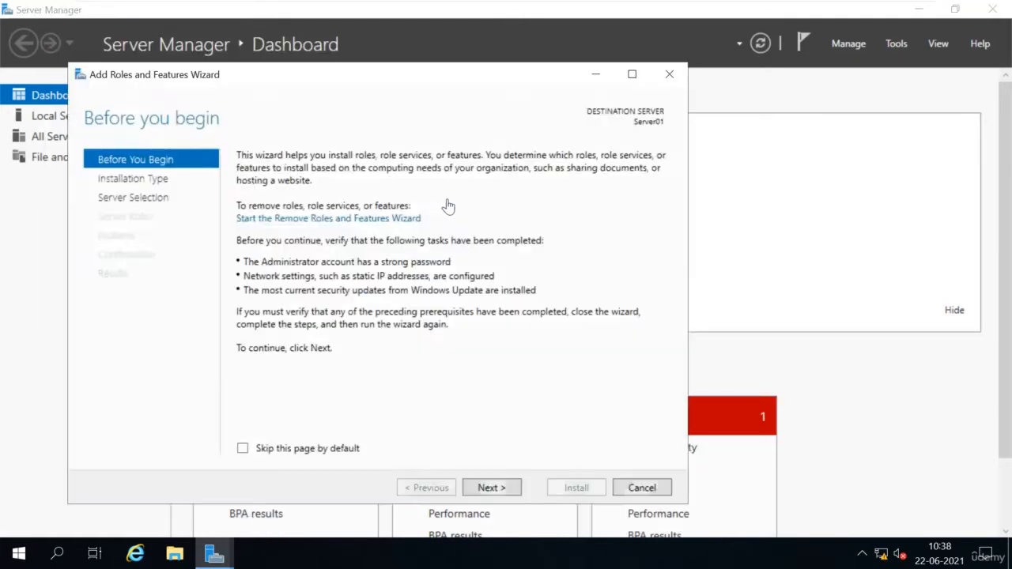
left_click(286, 457)
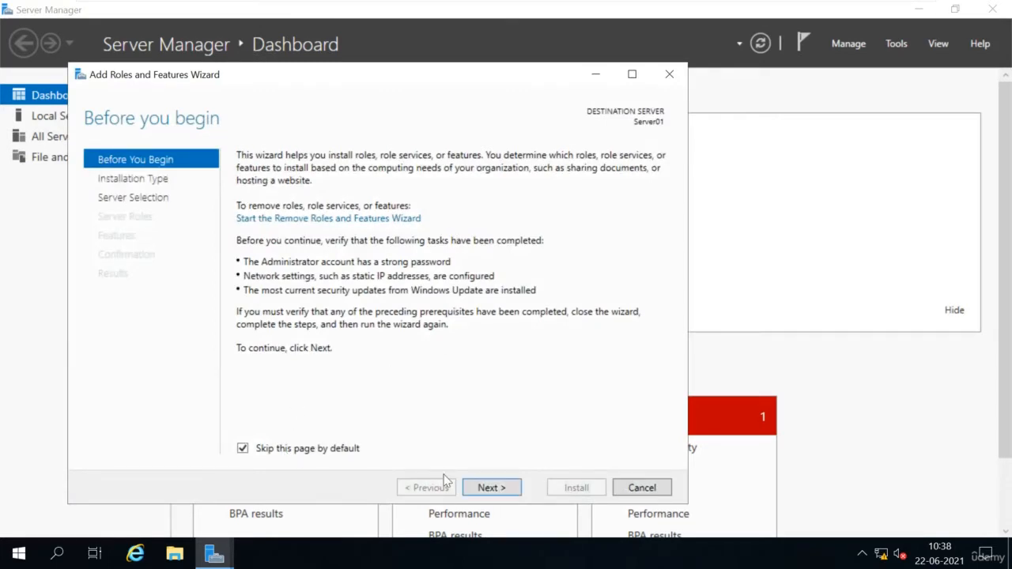
left_click(490, 487)
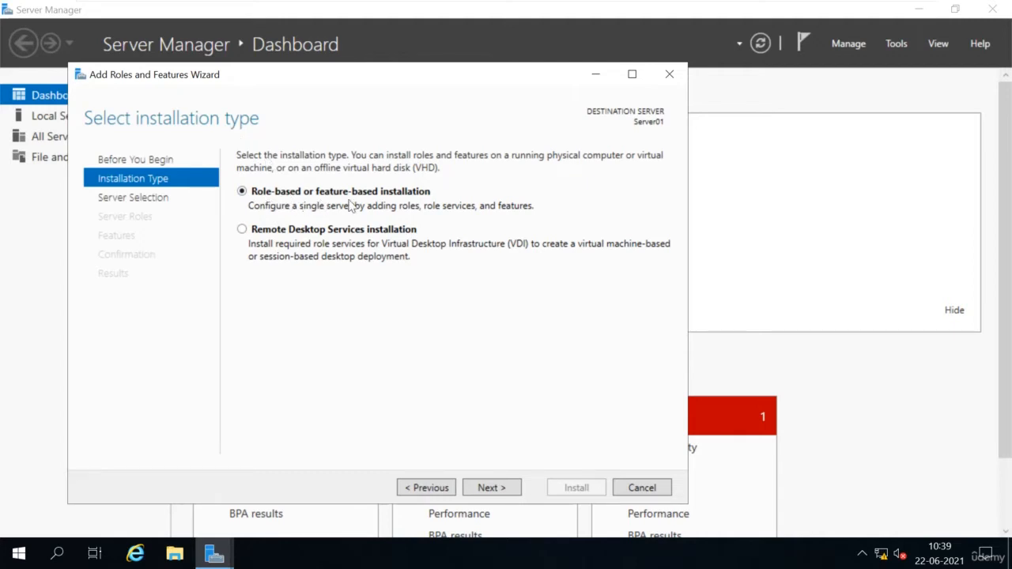
left_click(502, 487)
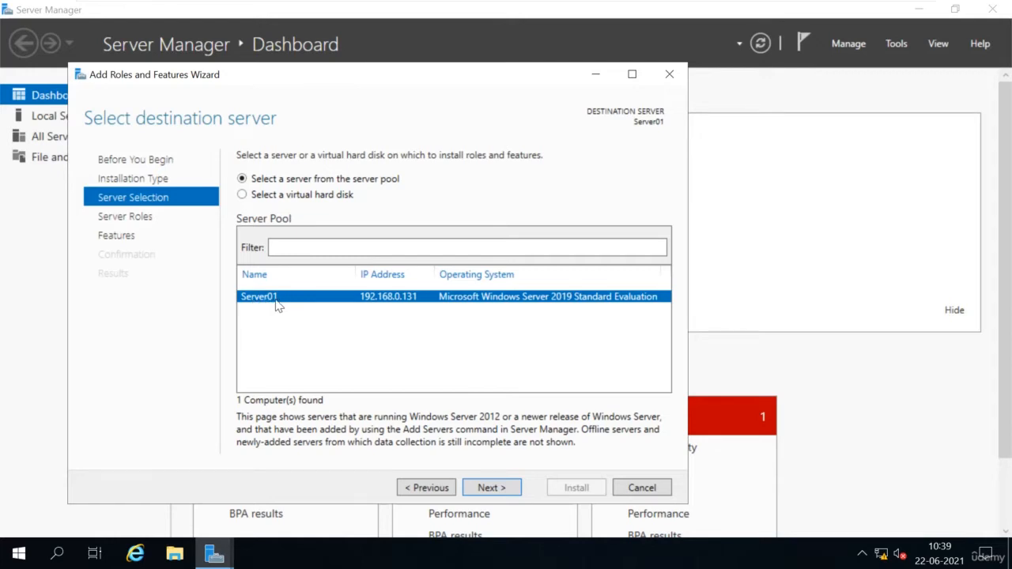
left_click(492, 488)
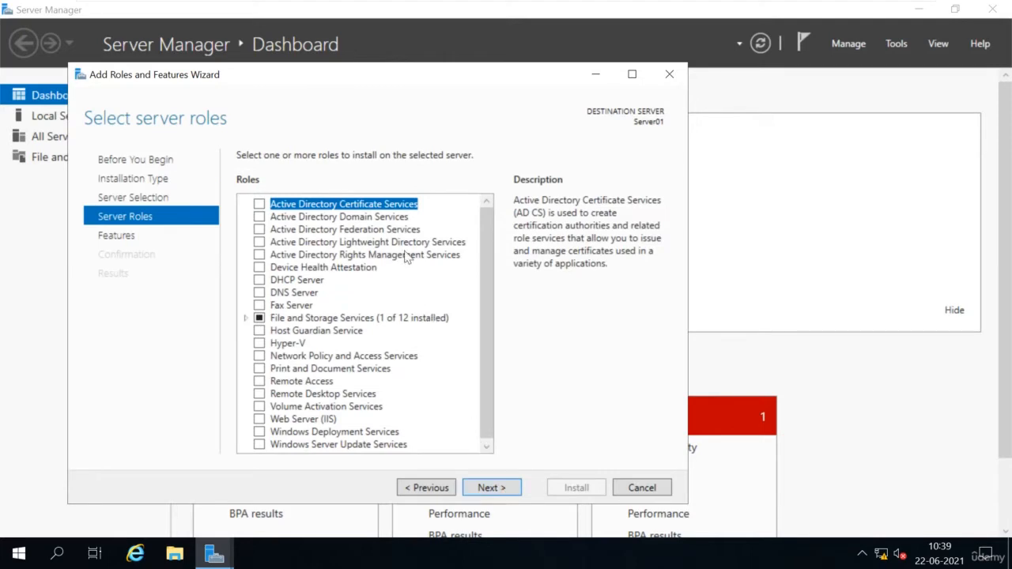
Step: Tick Active Directory Domain Services, add its required management features, and advance past Features
left_click(298, 219)
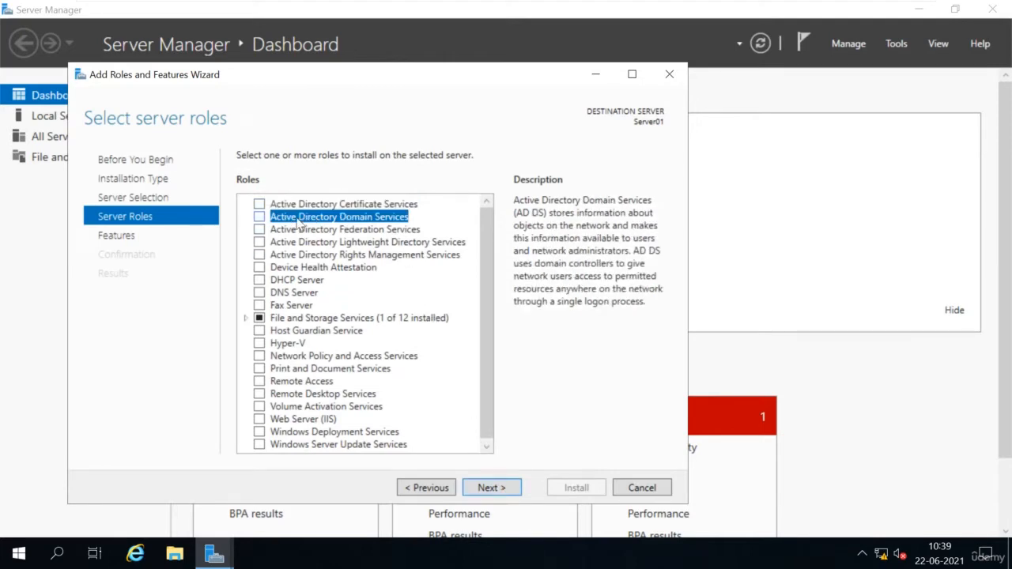
left_click(259, 216)
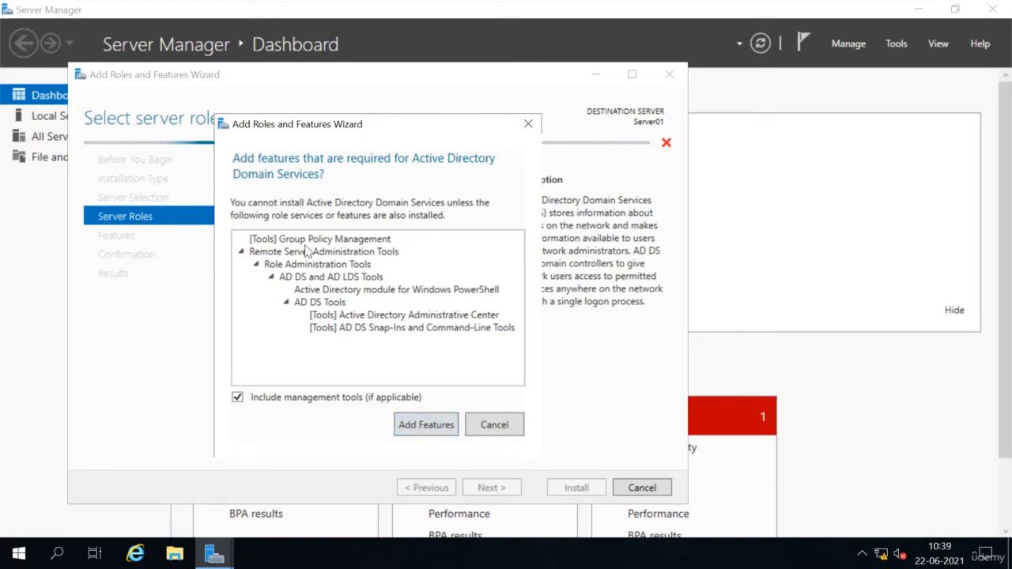
left_click(423, 424)
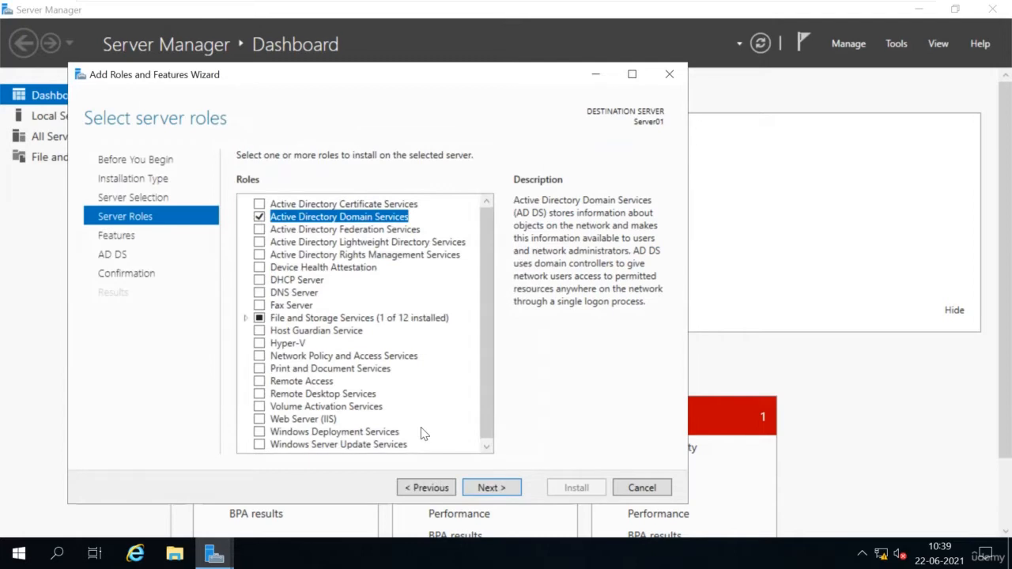
left_click(490, 488)
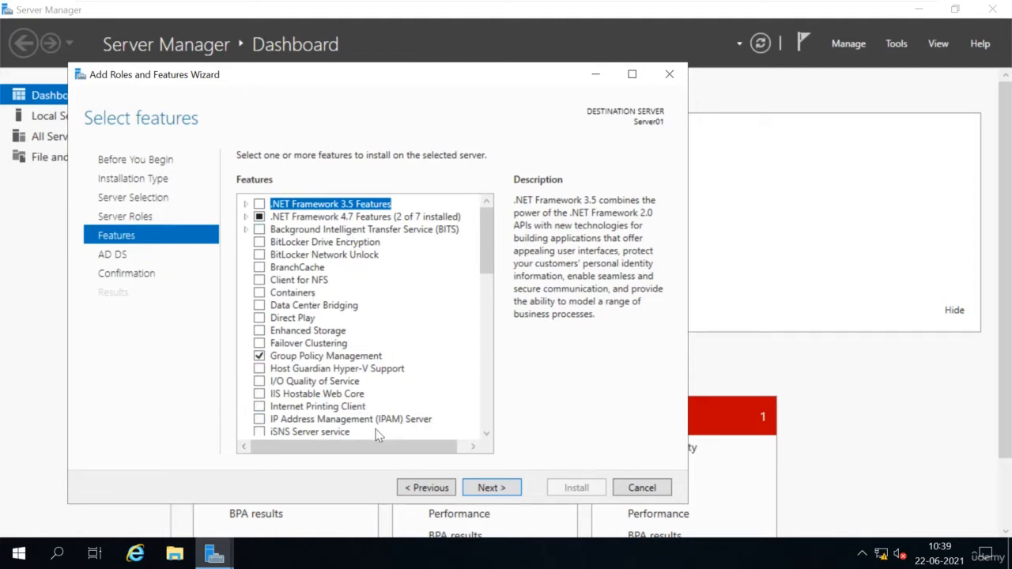
left_click(499, 489)
Step: Start installing AD DS from the confirmation page and dismiss the failed-feature notification
left_click(499, 489)
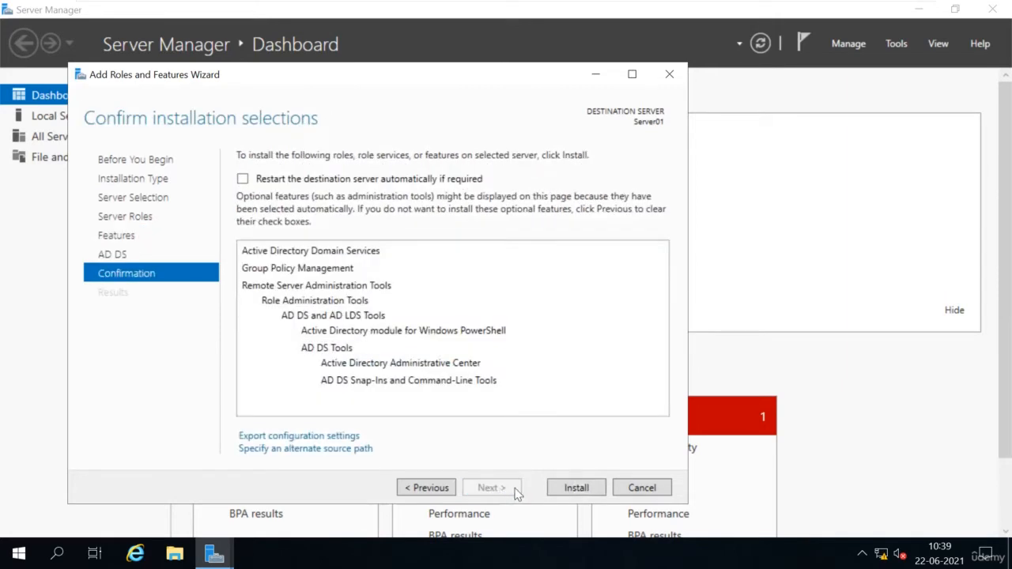
left_click(576, 490)
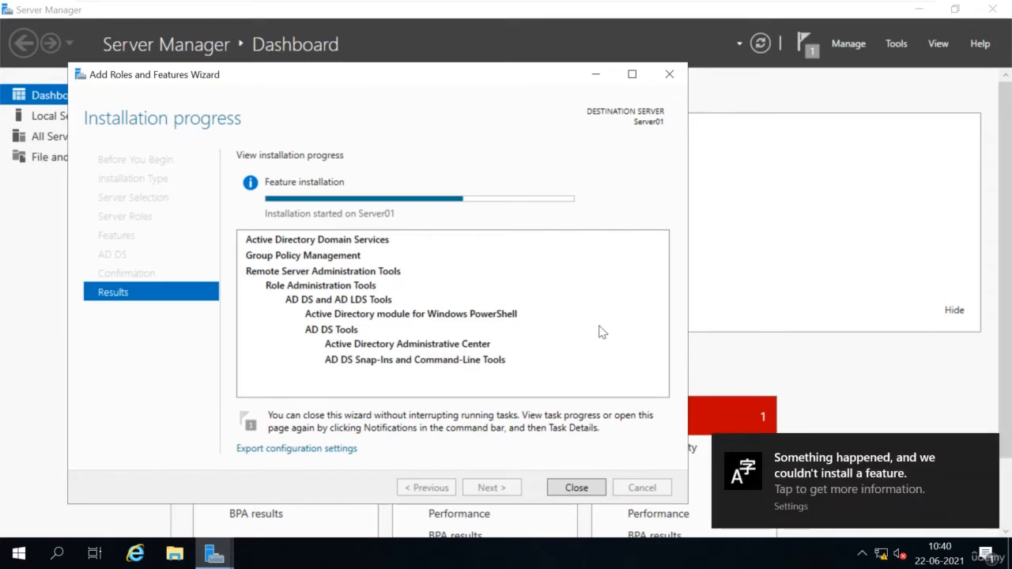
left_click(984, 449)
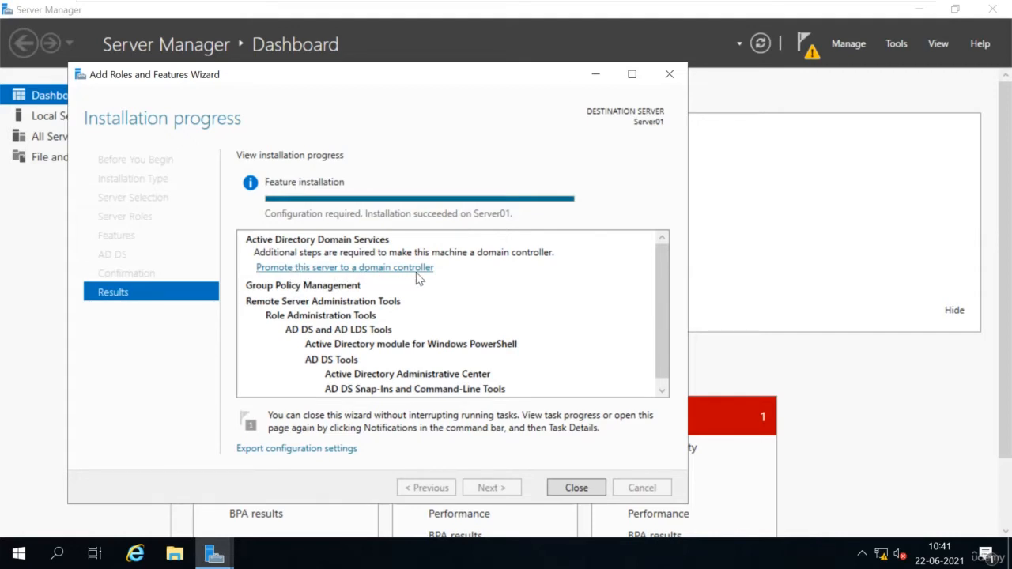
Step: Open and cancel the domain controller promotion wizard, then close the finished installation wizard
left_click(351, 270)
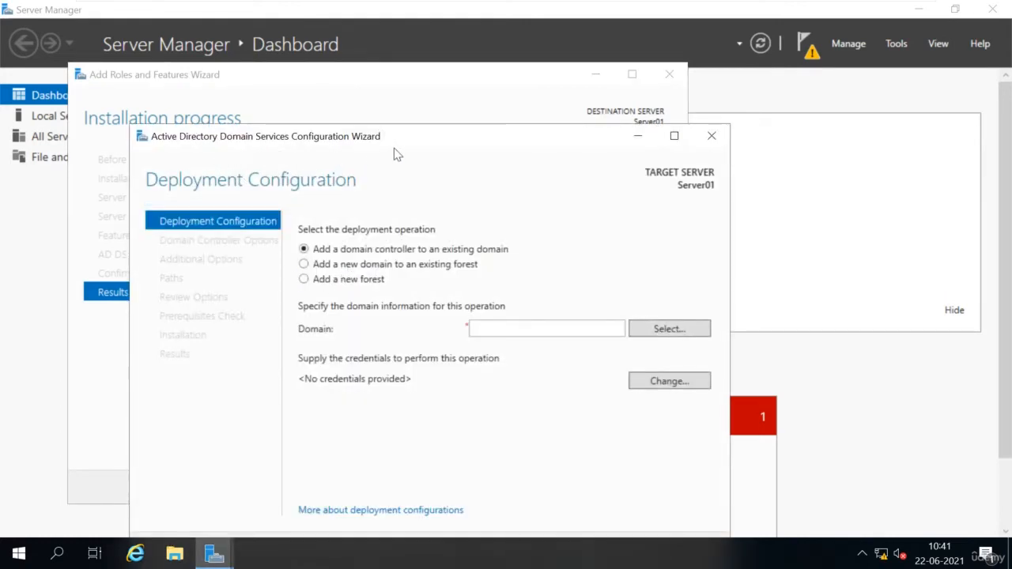
left_click_drag(522, 140, 528, 88)
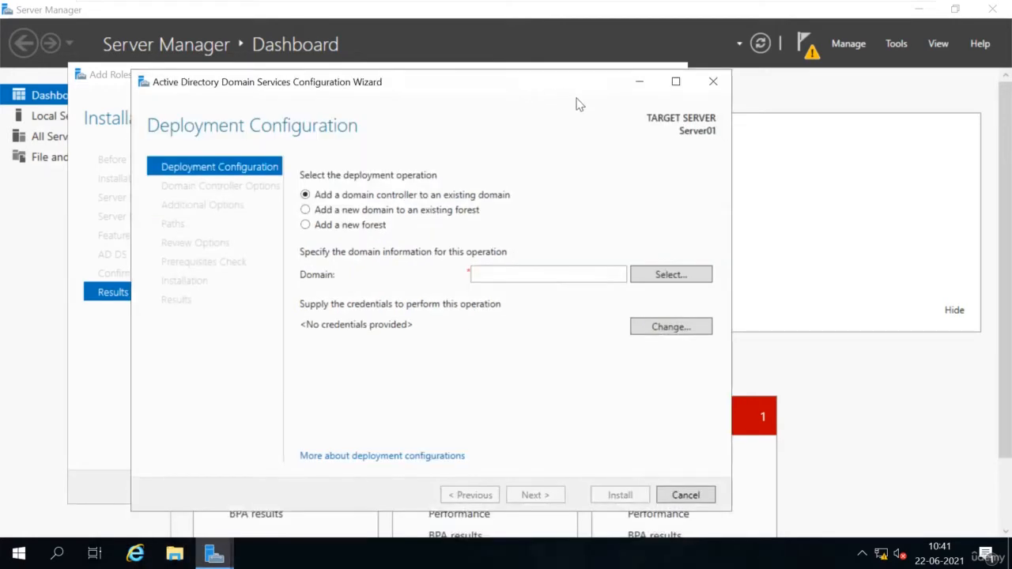
left_click(710, 494)
left_click(525, 329)
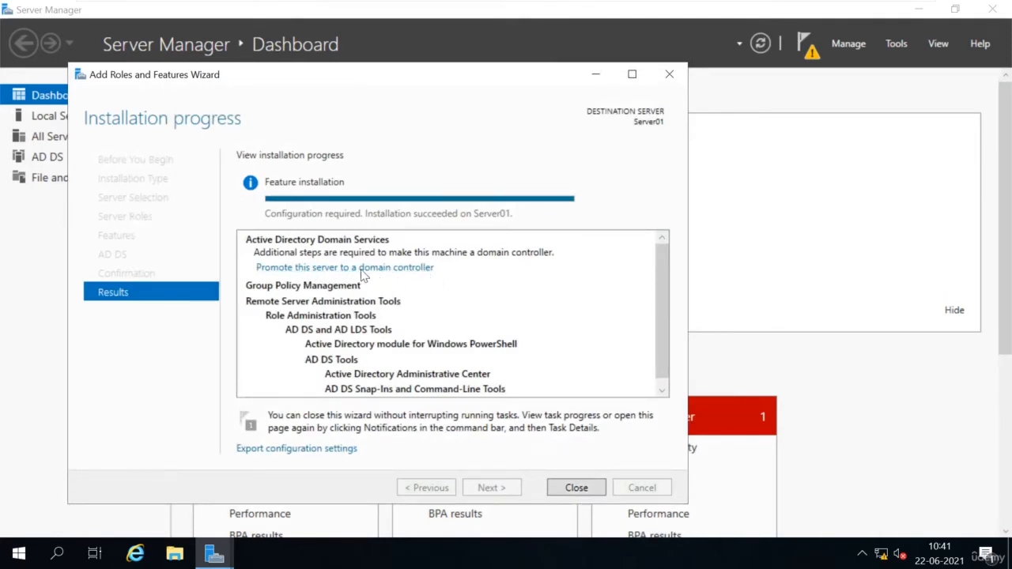
left_click(585, 490)
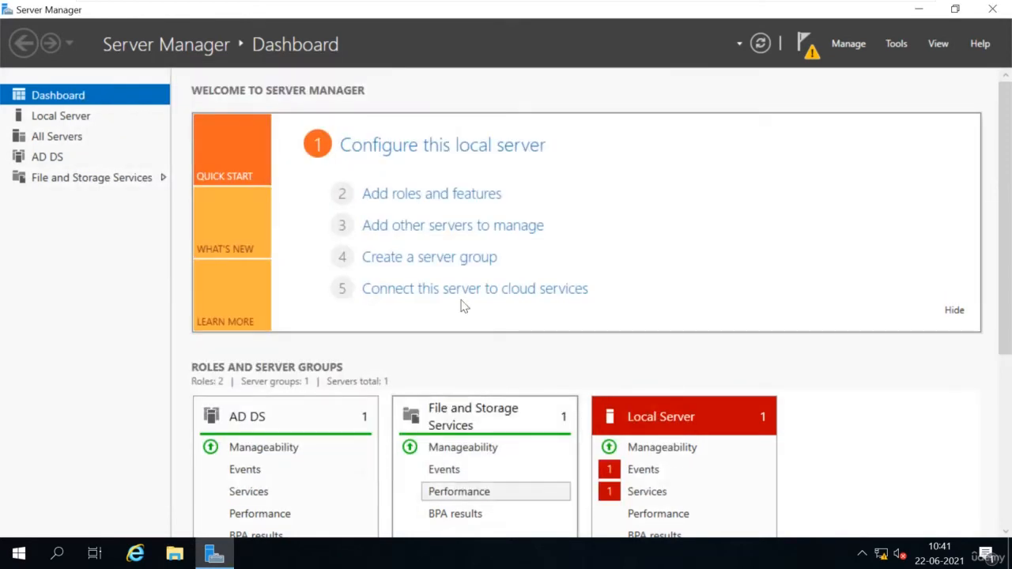
Step: Launch 'Promote this server to a domain controller' from notifications and choose 'Add a new domain to an existing forest'
left_click(810, 54)
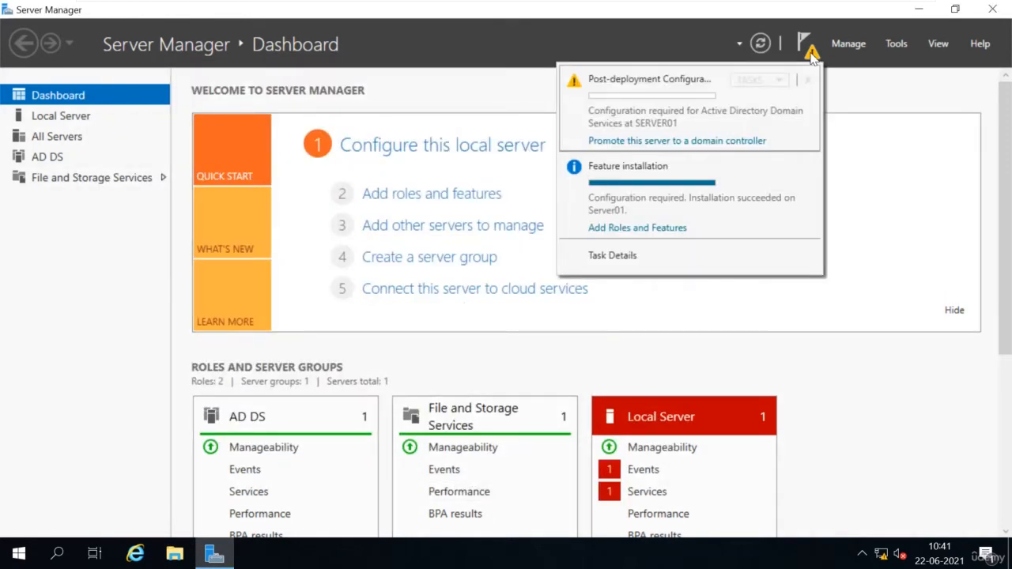
left_click(662, 142)
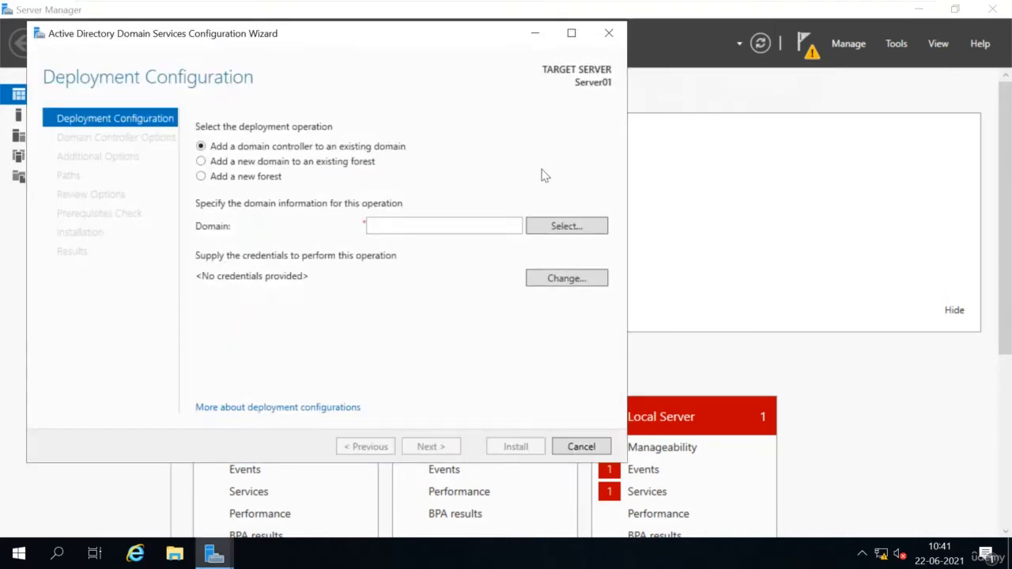
left_click(305, 167)
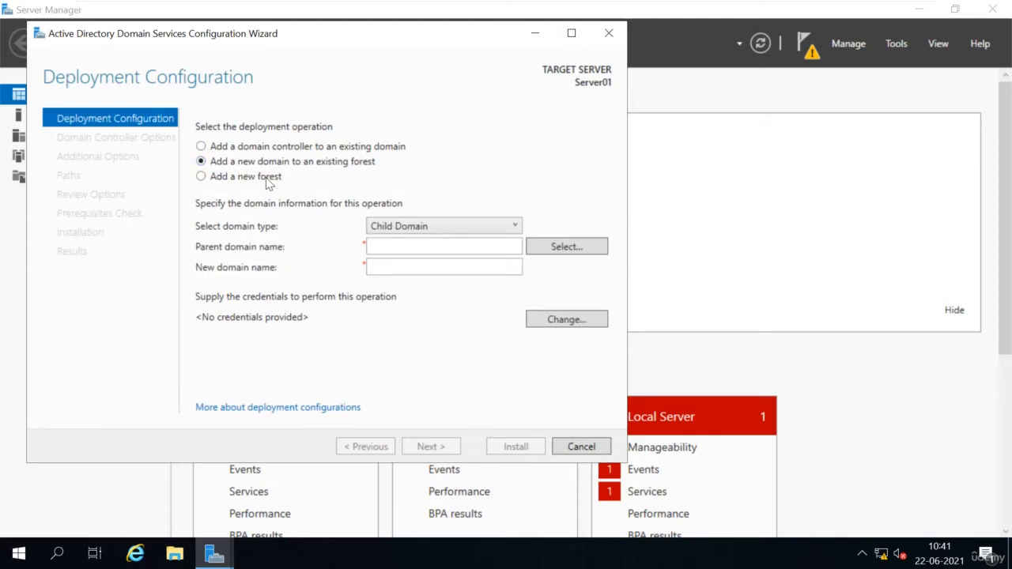
Step: Choose 'Add a new forest' and enter cometlab.com as the root domain name
left_click(201, 178)
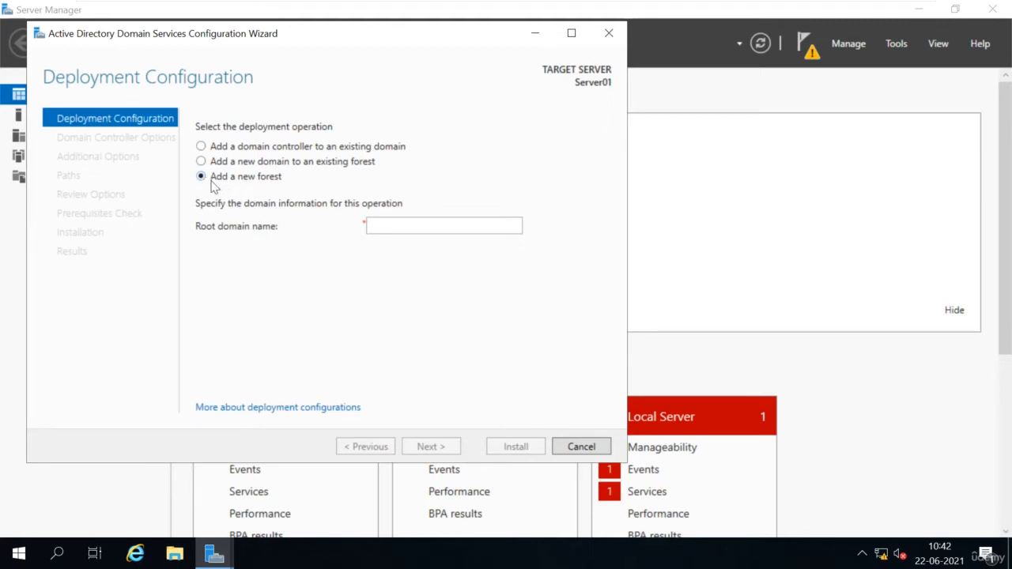
left_click(393, 224)
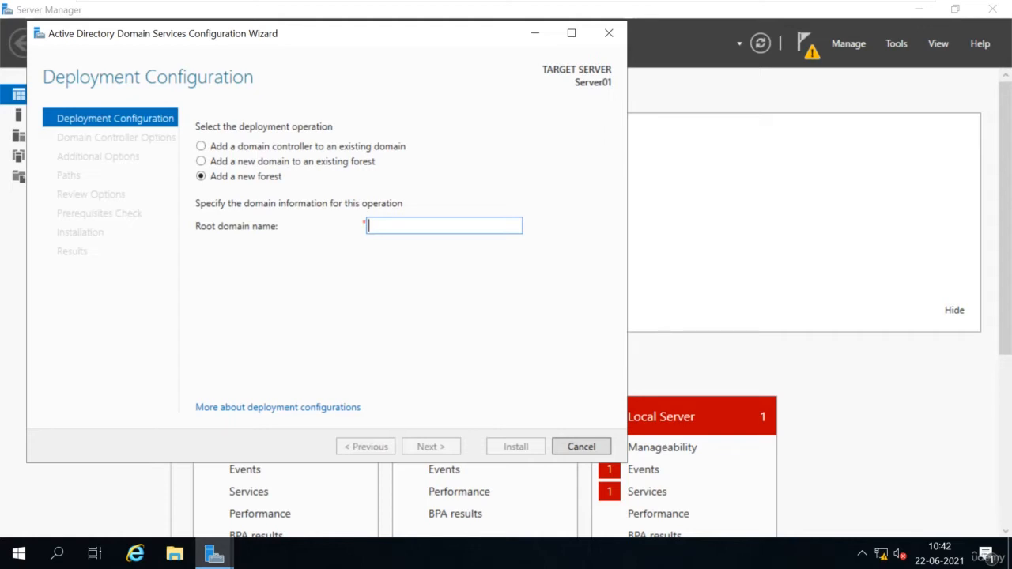
type("cometlab.com")
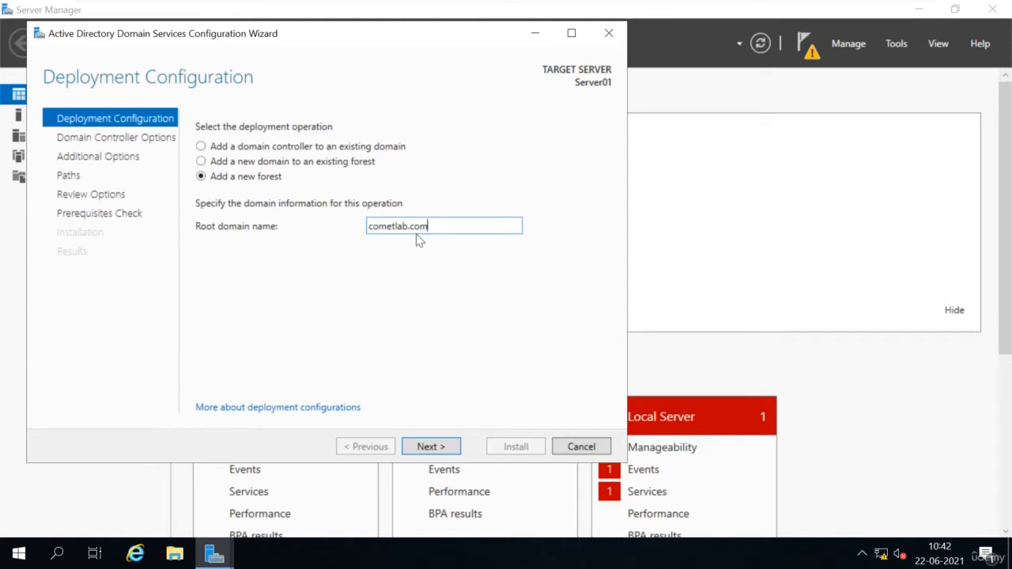
left_click_drag(407, 227, 432, 228)
left_click(455, 228)
Step: Continue to Domain Controller Options and expand the Forest functional level list
left_click(434, 446)
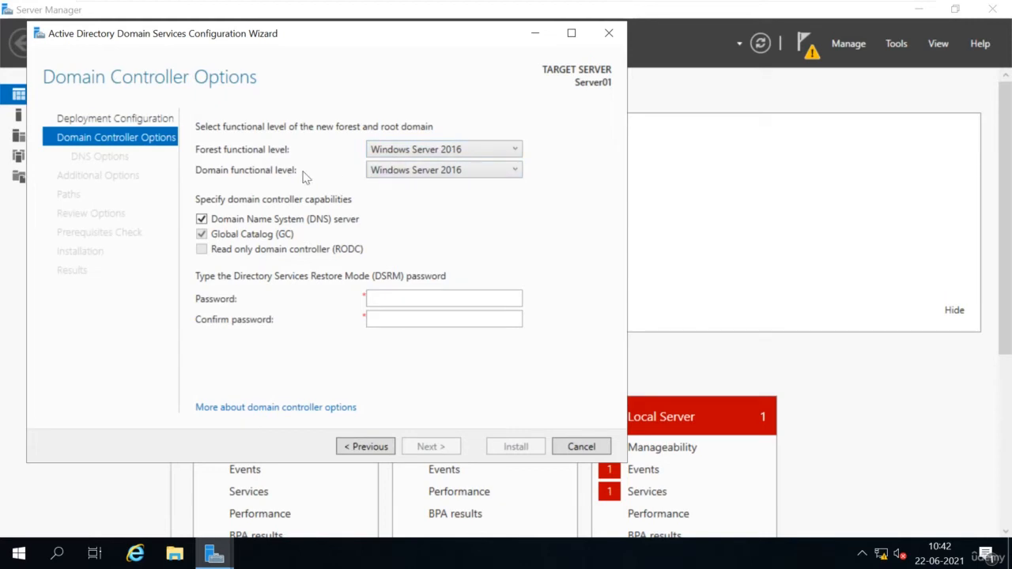
left_click(506, 151)
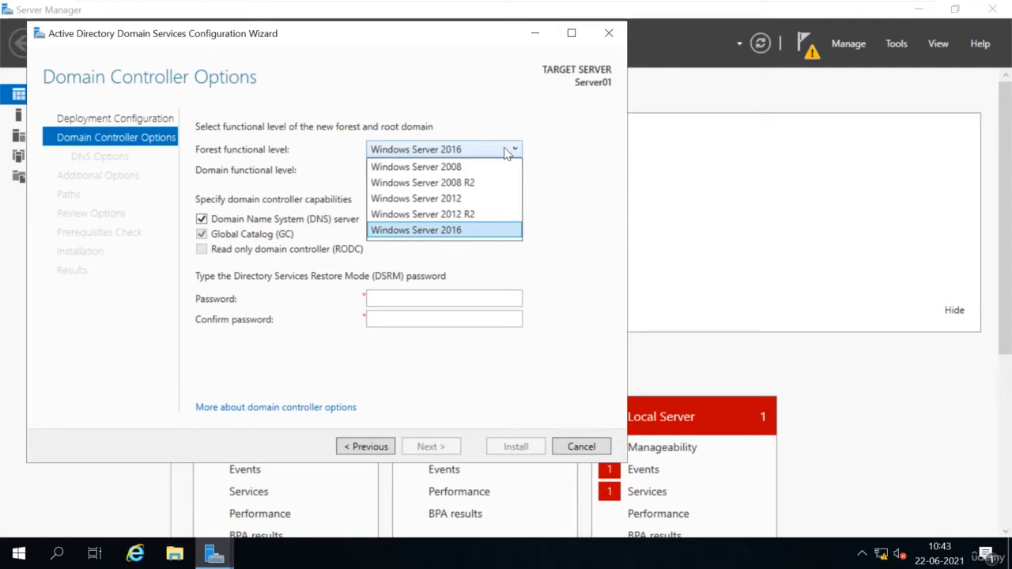
Step: Leave Windows Server 2016 selected as the forest functional level
left_click(554, 145)
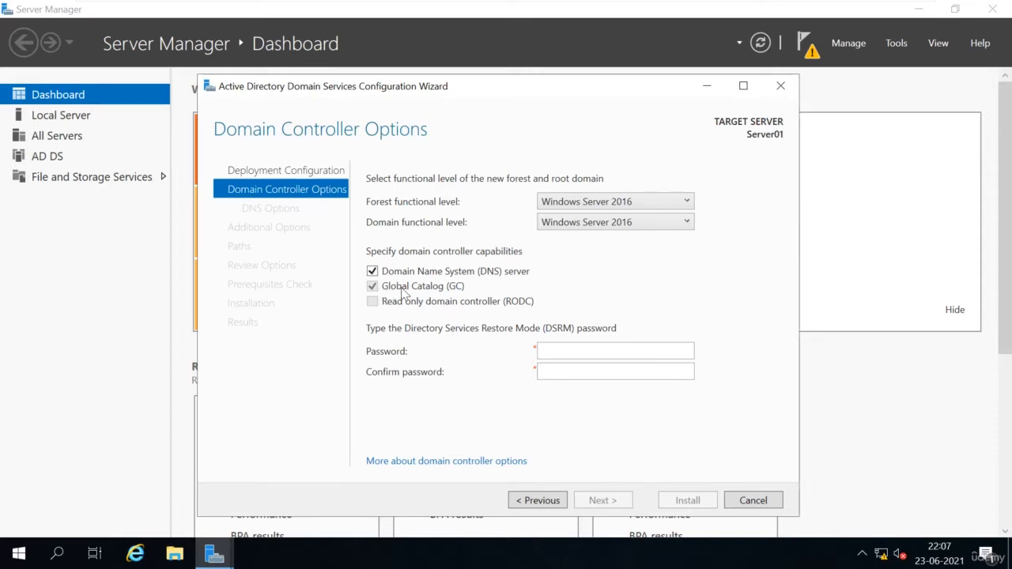
left_click(371, 272)
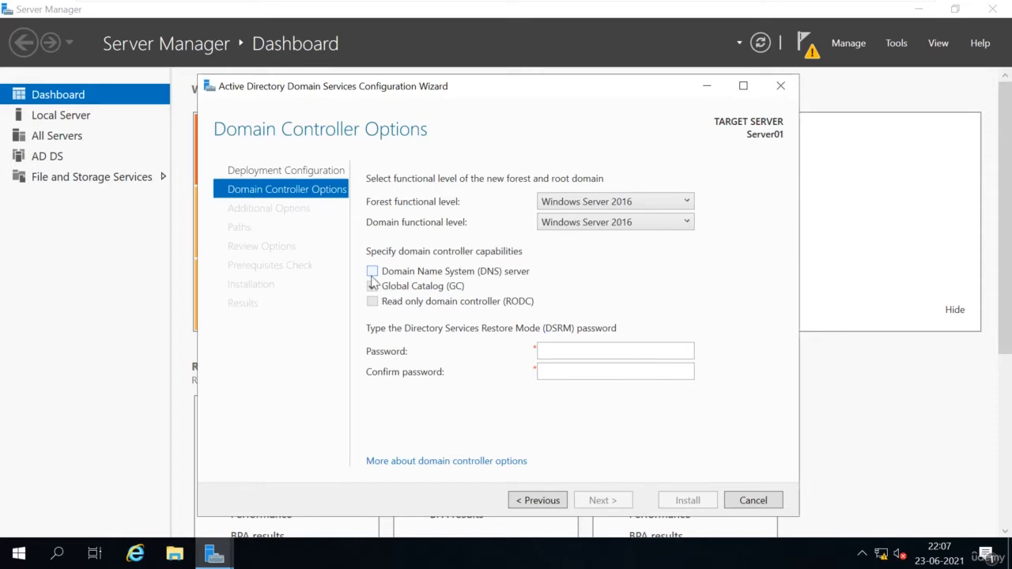
left_click(372, 274)
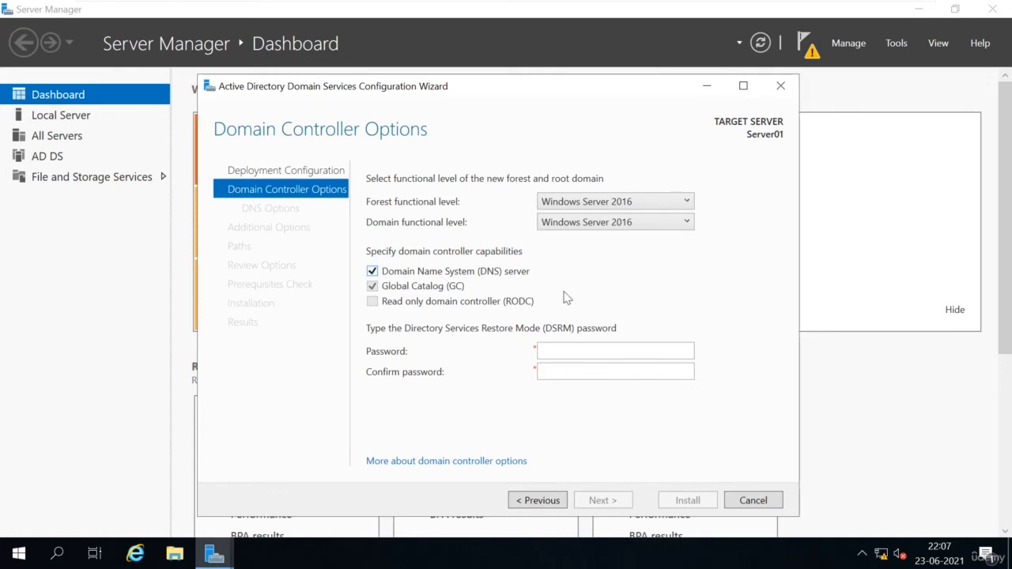
left_click(569, 348)
Step: Enter the Directory Services Restore Mode password and repeat it in Confirm password
type("•••••••••")
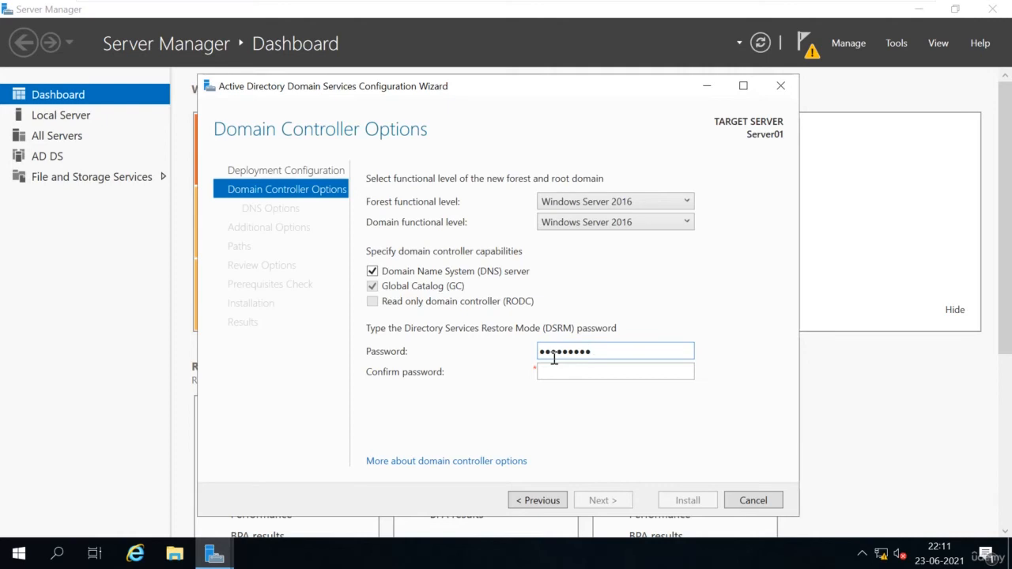
key("Tab")
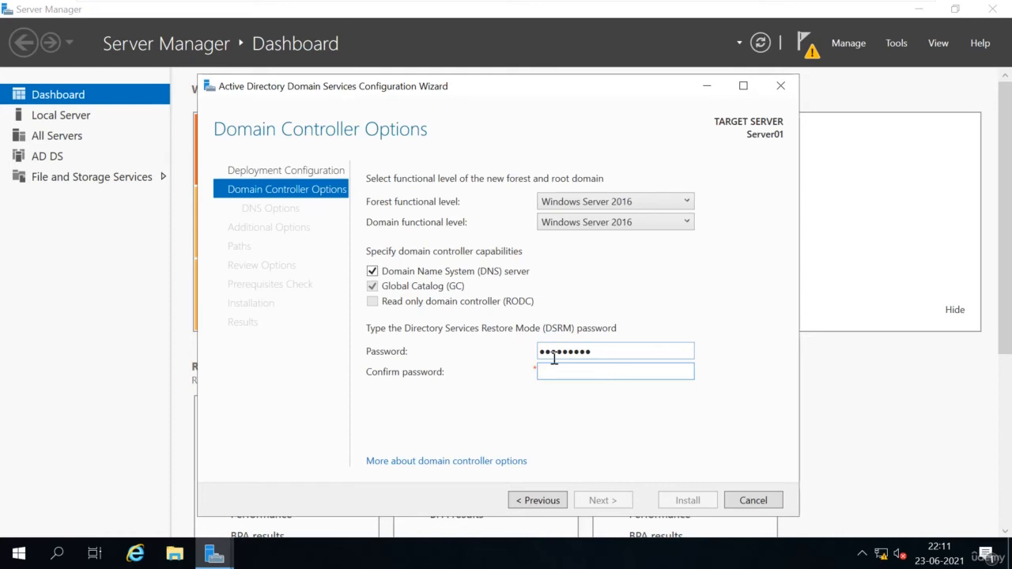
type("Password1")
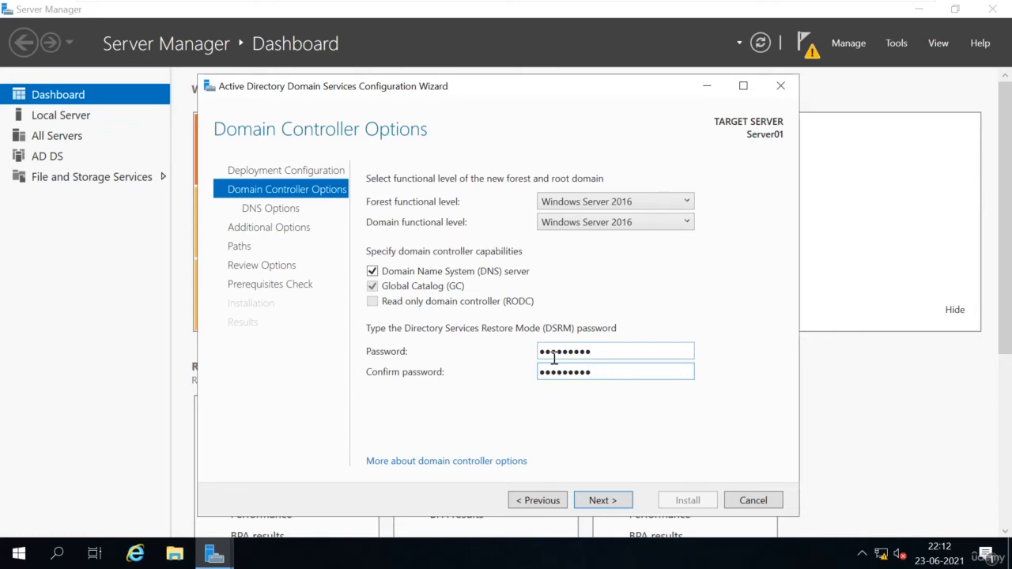
Step: Proceed from Domain Controller Options to the DNS Options page
left_click(605, 504)
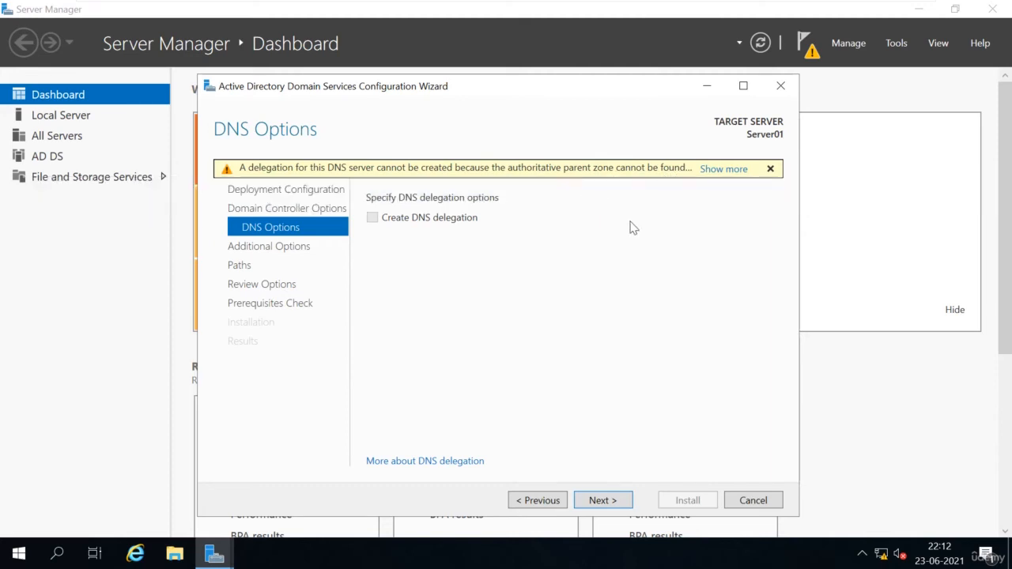
Step: Move past DNS Options and select the NetBIOS domain name COMETLAB to verify it
left_click(601, 500)
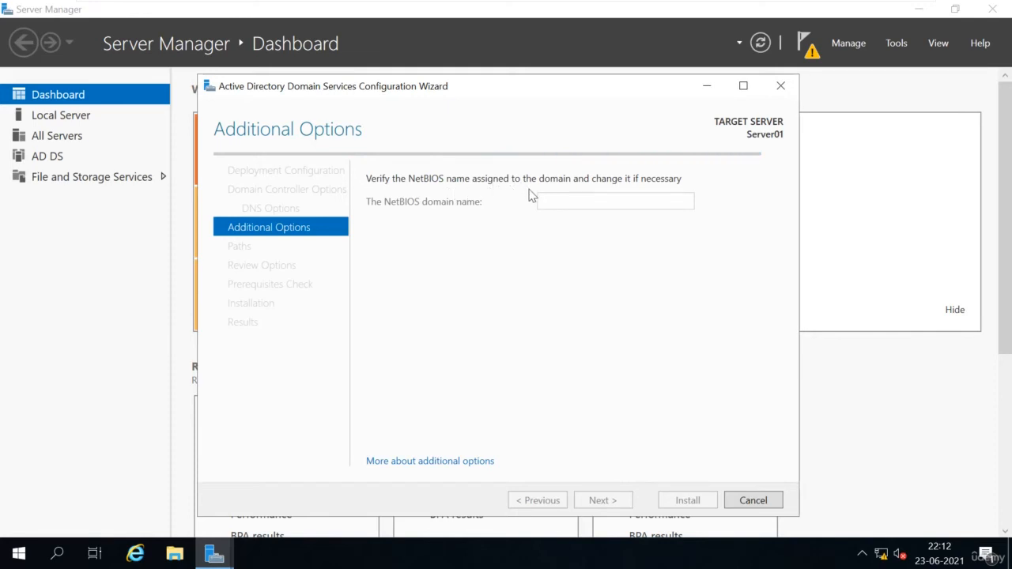
double_click(595, 201)
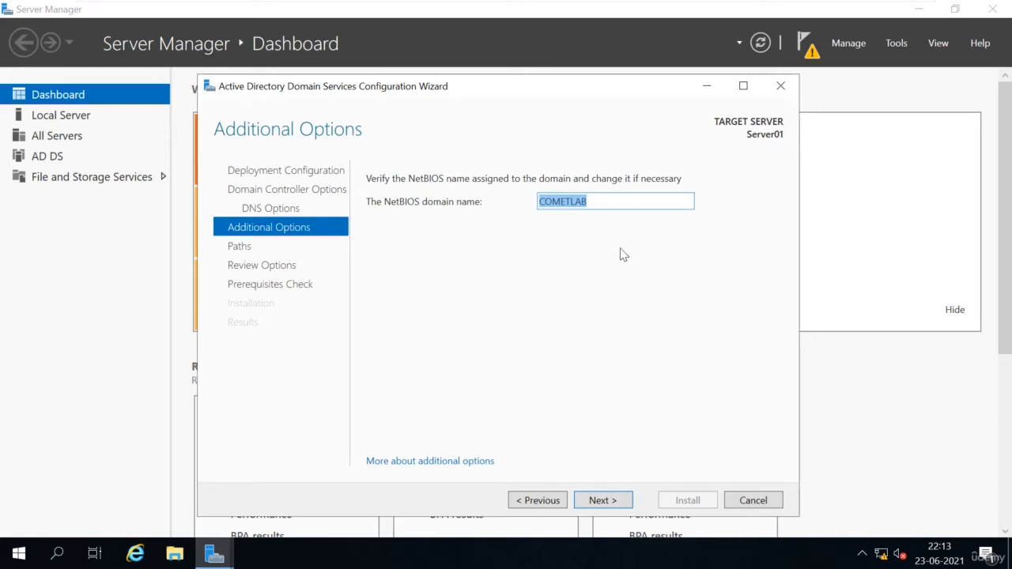
Step: Go to the Paths page and inspect the database folder path C:\Windows\NTDS
left_click(600, 500)
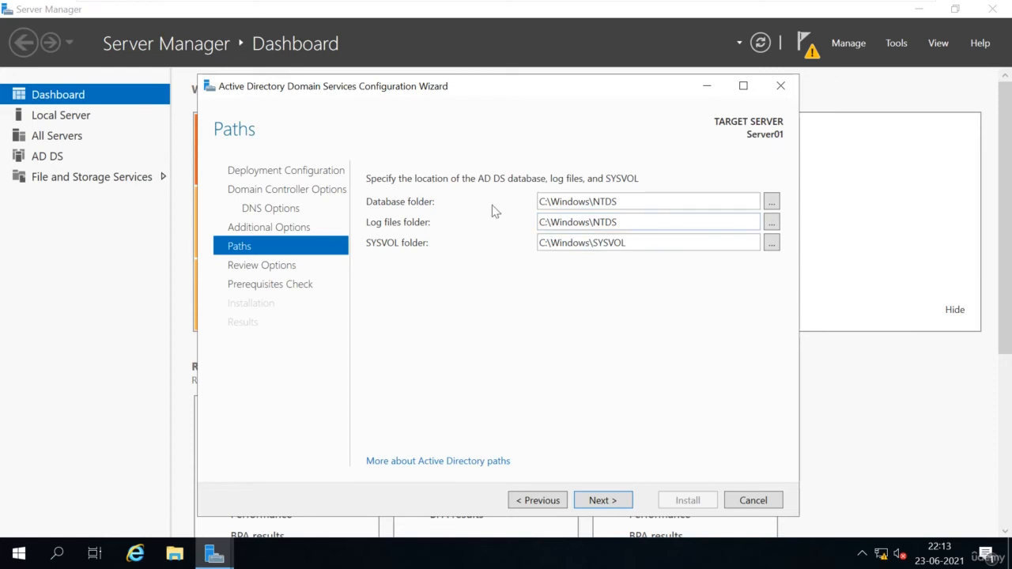
triple_click(644, 206)
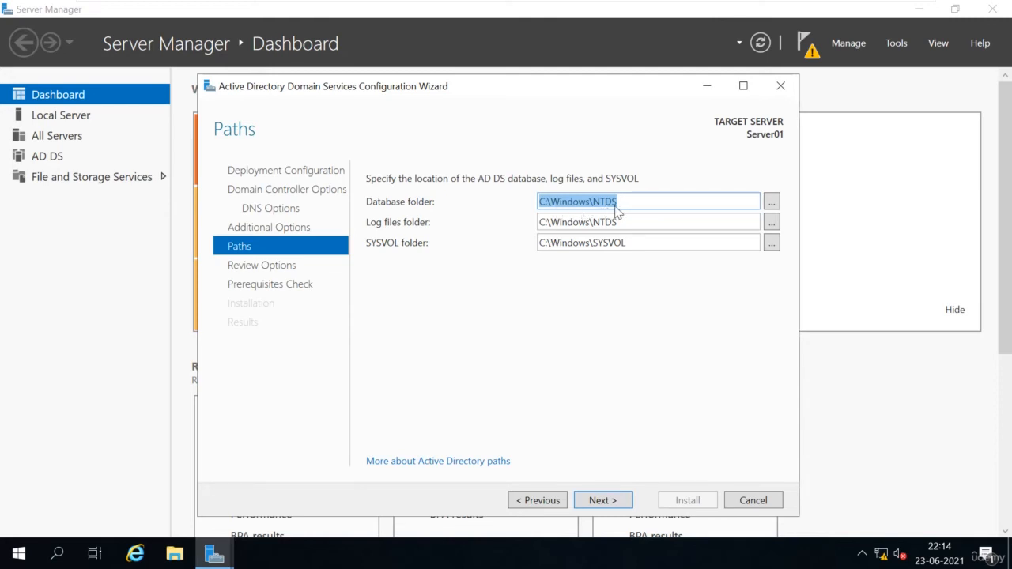
left_click(642, 202)
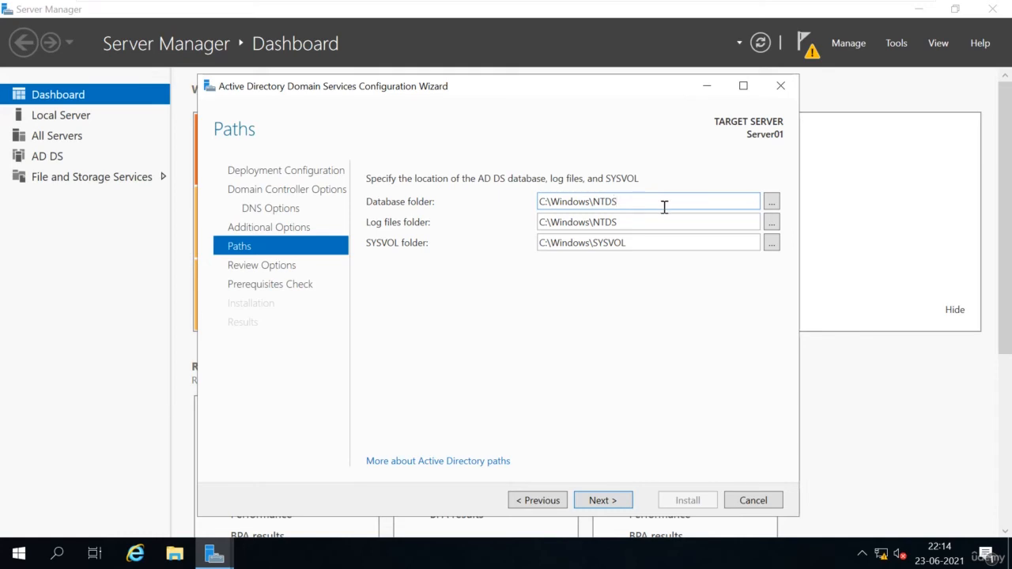
left_click_drag(625, 201, 527, 201)
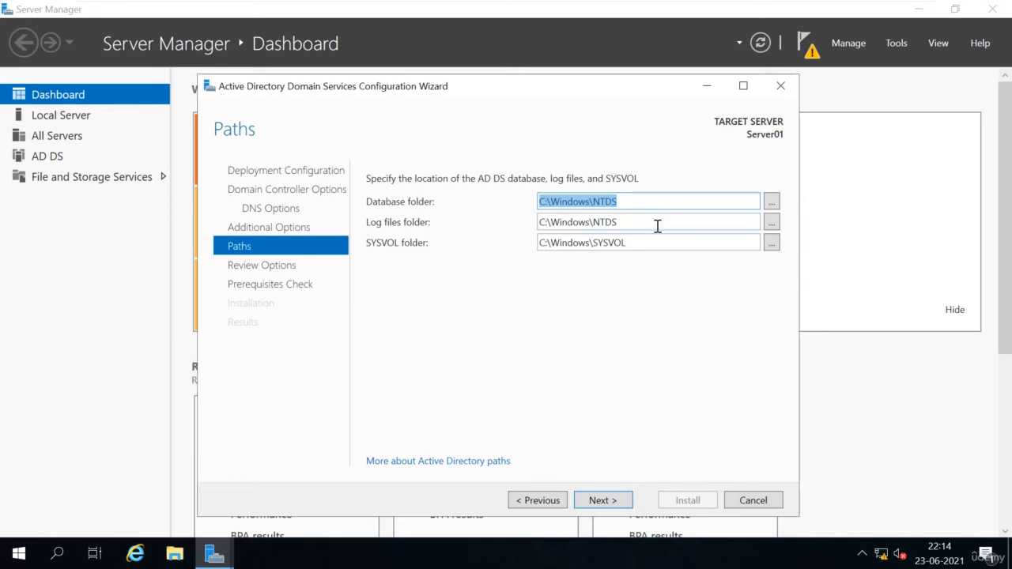
Step: Check the default Log files and SYSVOL folder paths, then continue to Review Options
left_click(625, 223)
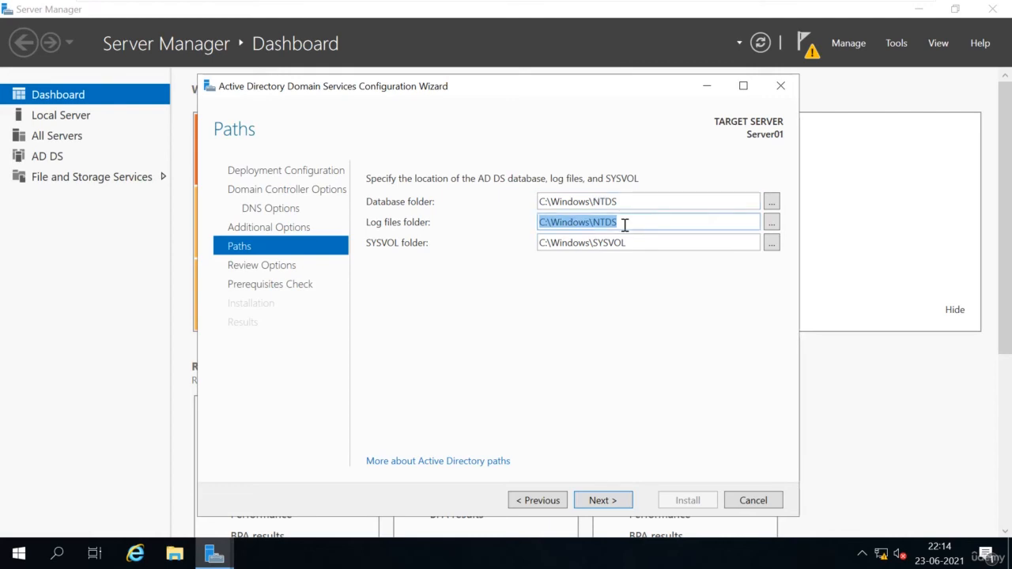
left_click(660, 242)
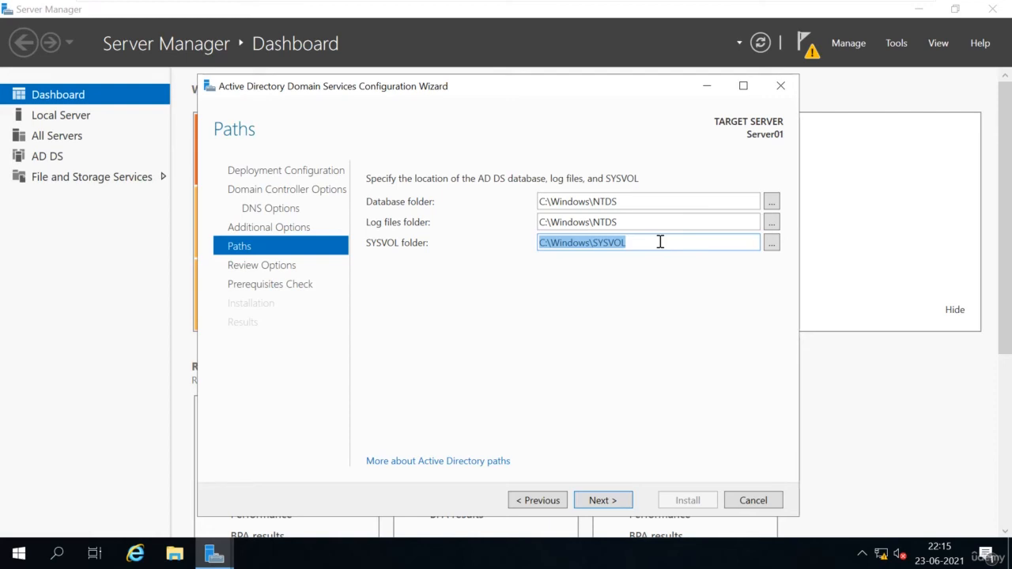
left_click(602, 500)
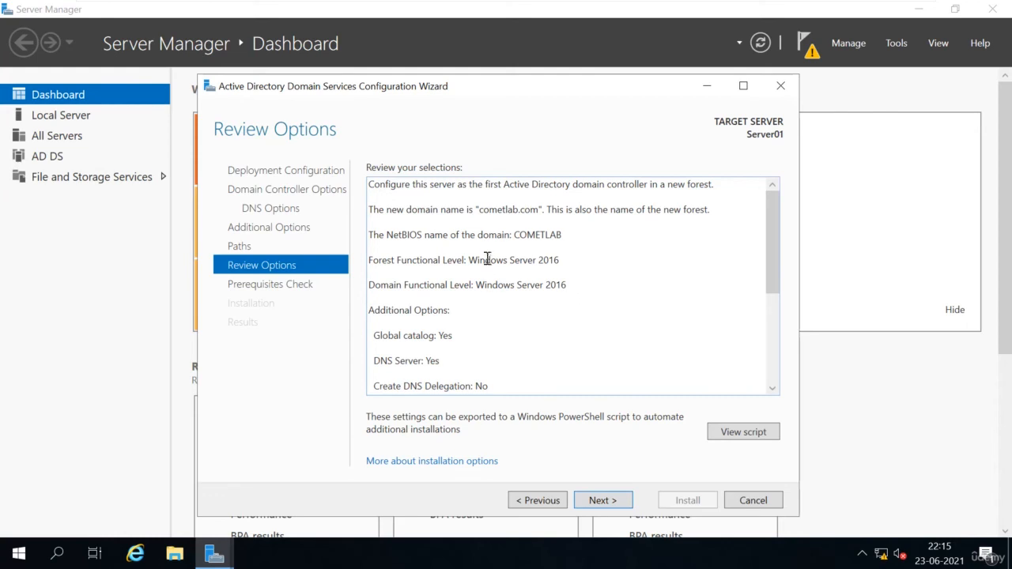
scroll(514, 309, "down", 1)
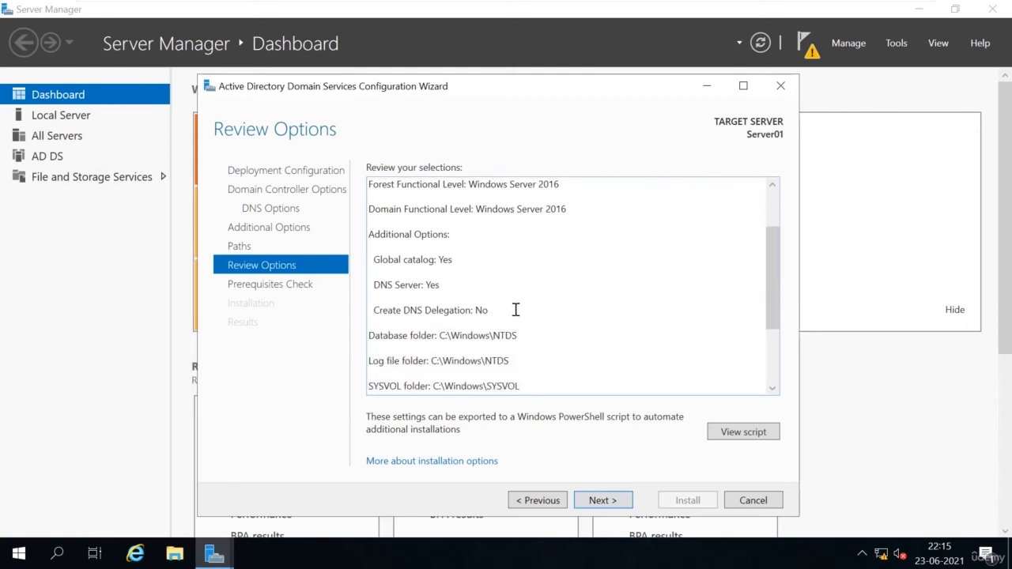
scroll(514, 309, "down", 2)
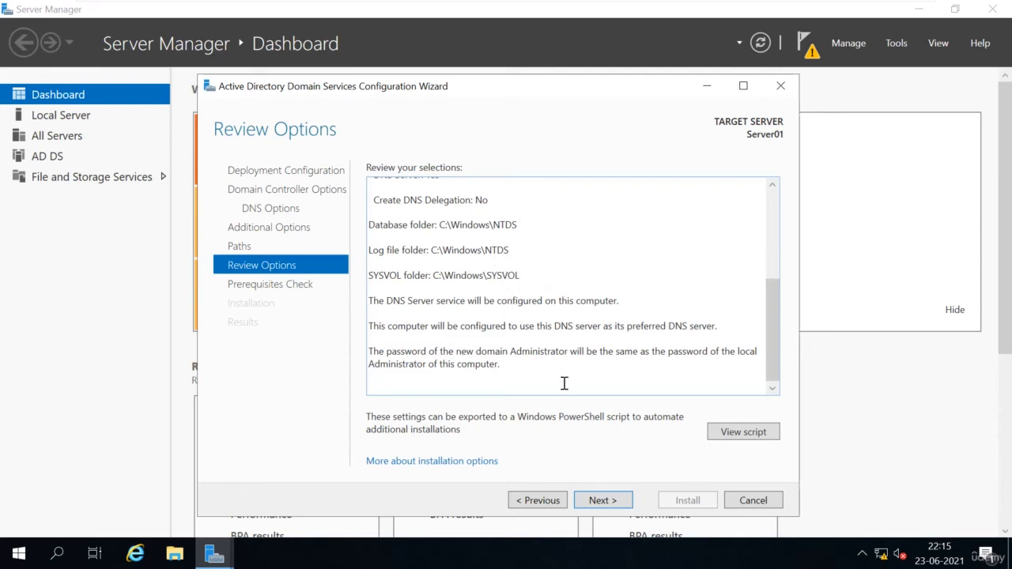
Step: Run the prerequisites check and start the domain controller installation
left_click(613, 505)
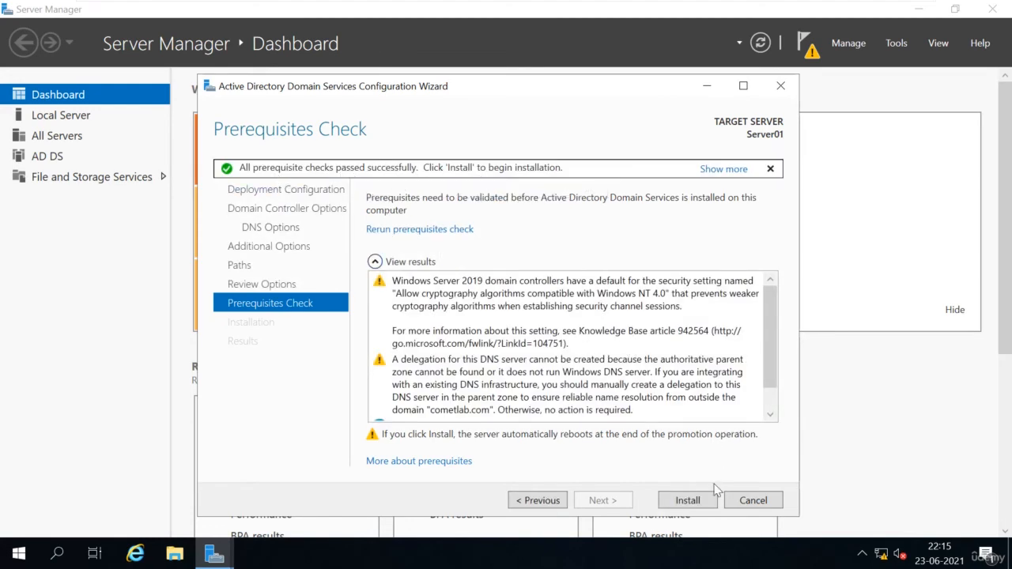
left_click(695, 504)
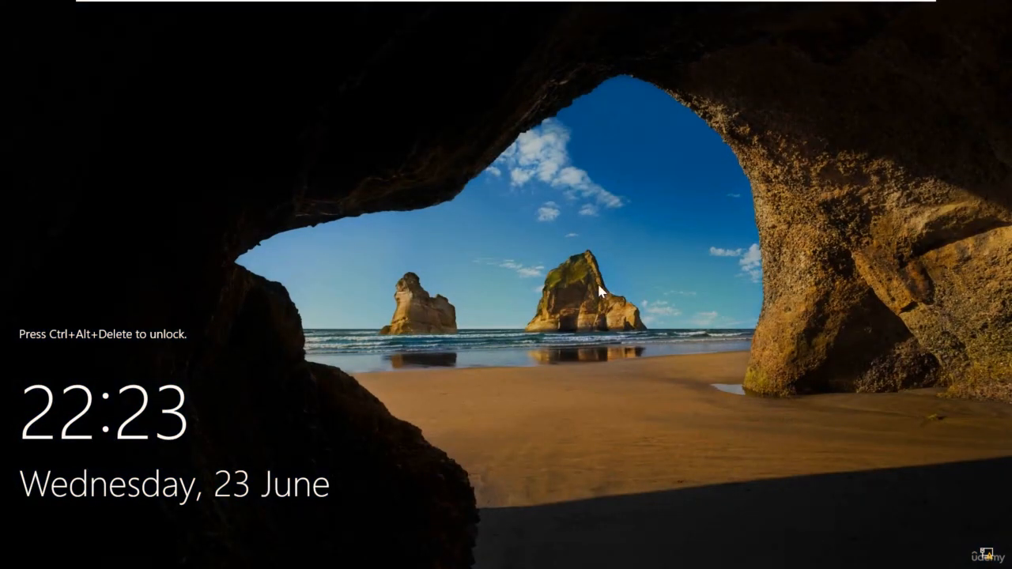
Step: From the lock screen, sign in as .\Administrator with the account password
key("ctrl+alt+Delete")
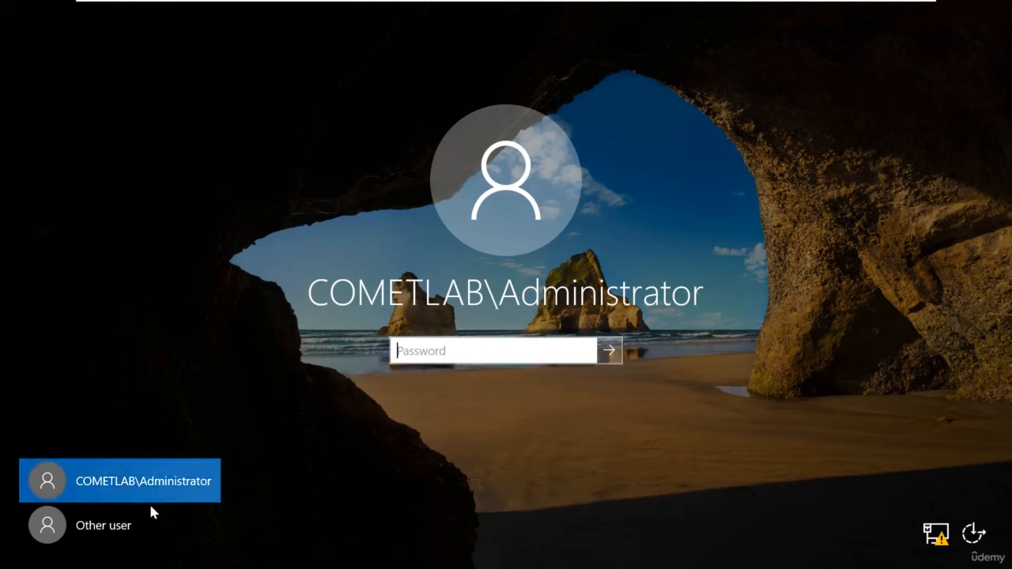
left_click(119, 530)
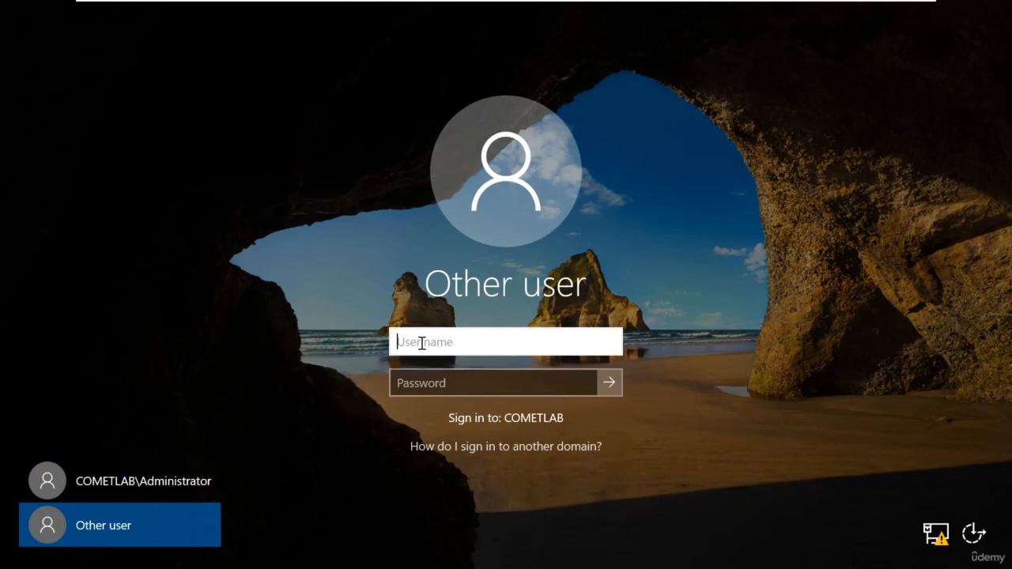
type(".\\Administrator")
key("Tab")
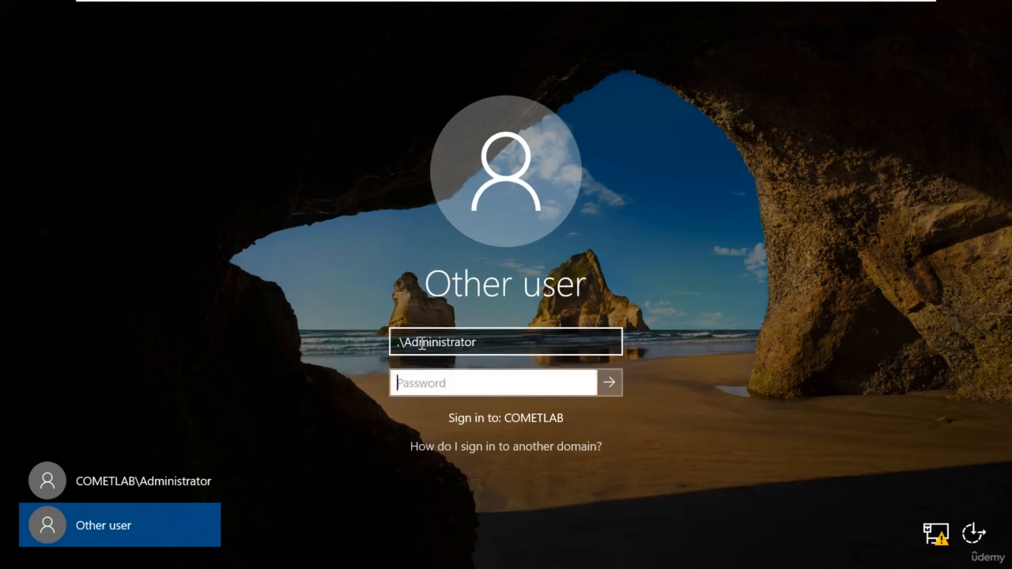
type("**********")
key("Return")
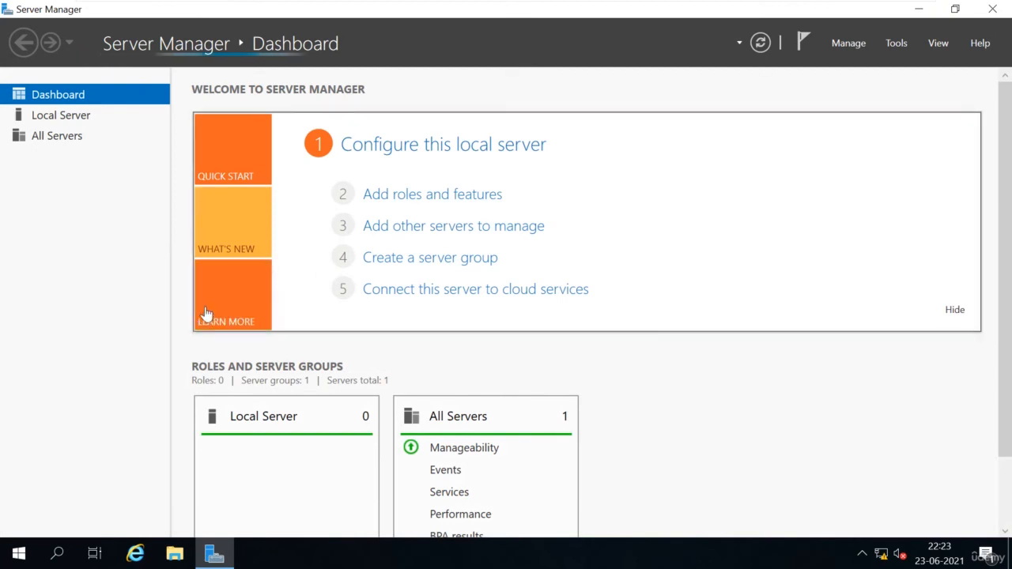
Step: Open Computer Management from Server Manager's Tools menu, then close it
left_click(901, 44)
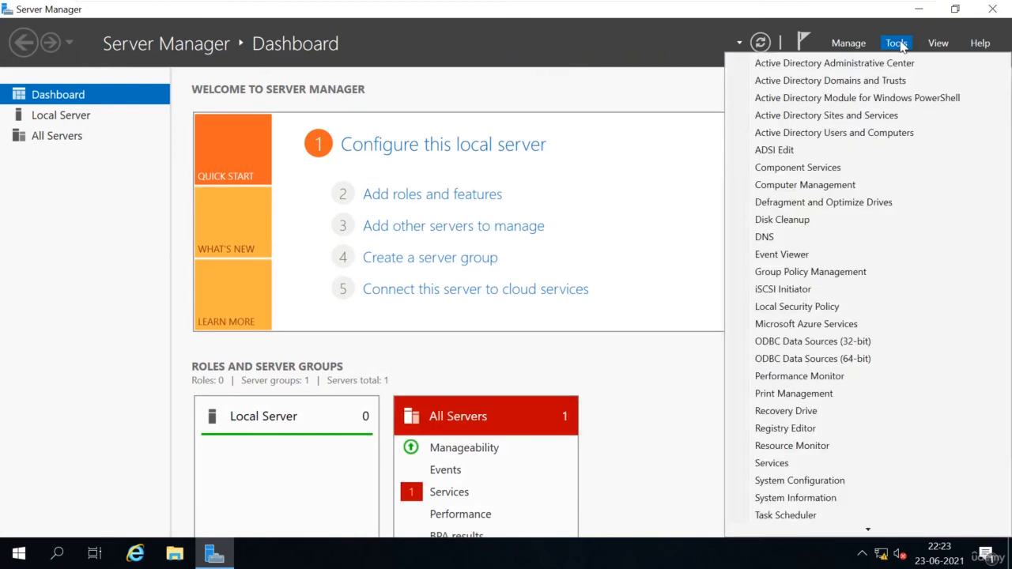
left_click(827, 186)
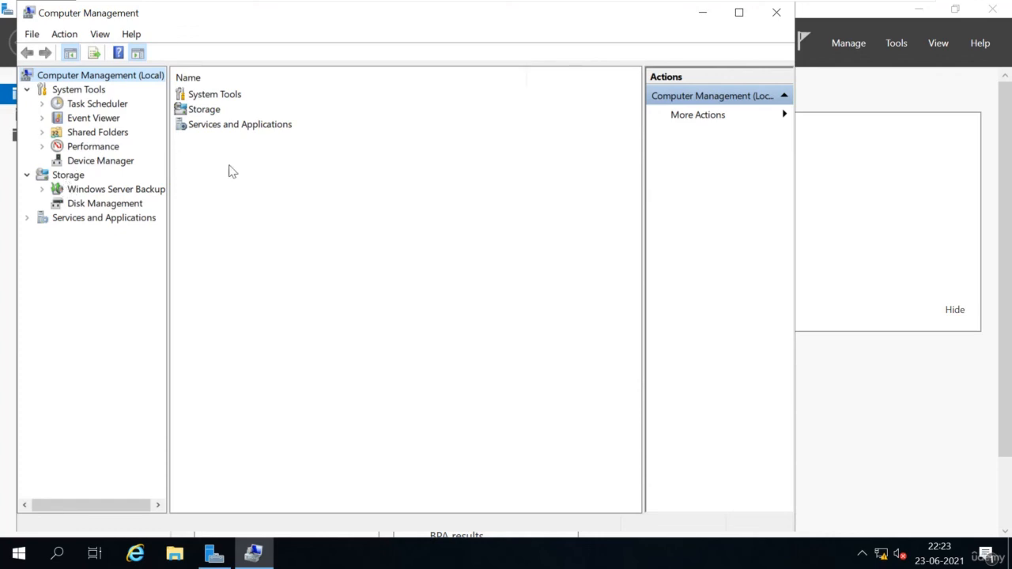
left_click(777, 14)
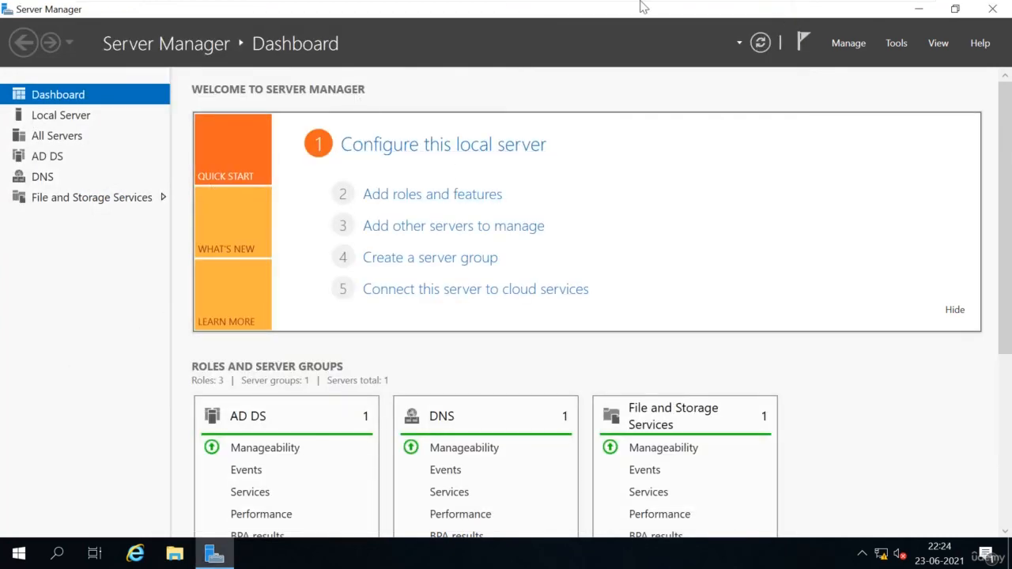
Step: Launch Active Directory Users and Computers from the Server Manager Tools menu
left_click(896, 47)
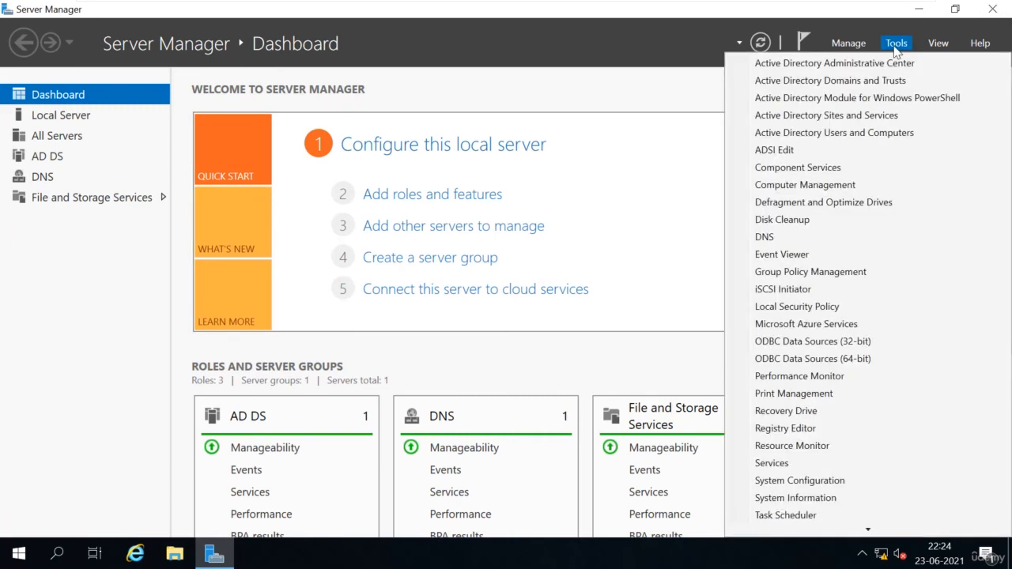
left_click(834, 133)
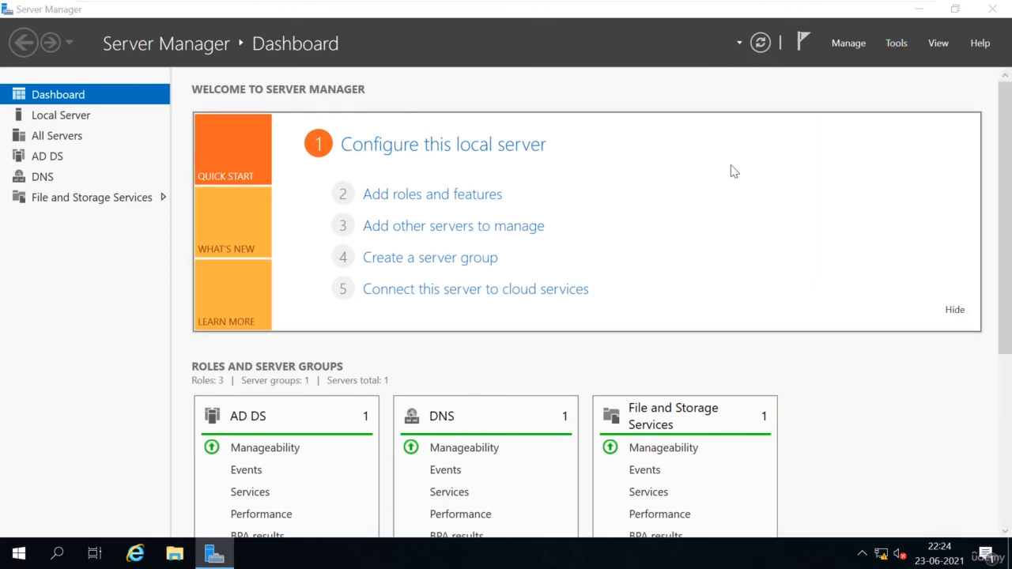
Step: Expand cometlab.com, open its Users container, select Administrator and widen the Name column
left_click(140, 175)
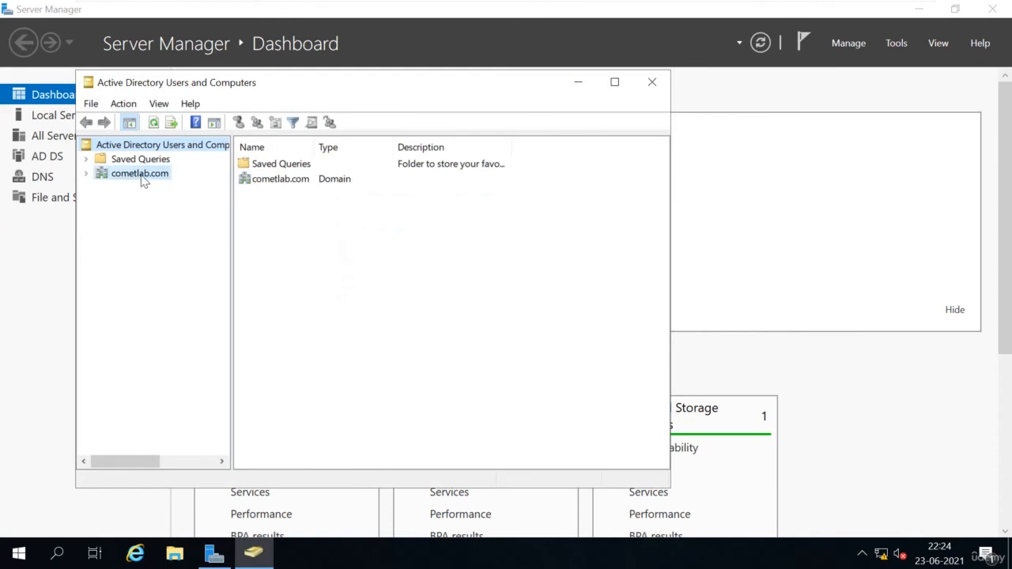
left_click(86, 173)
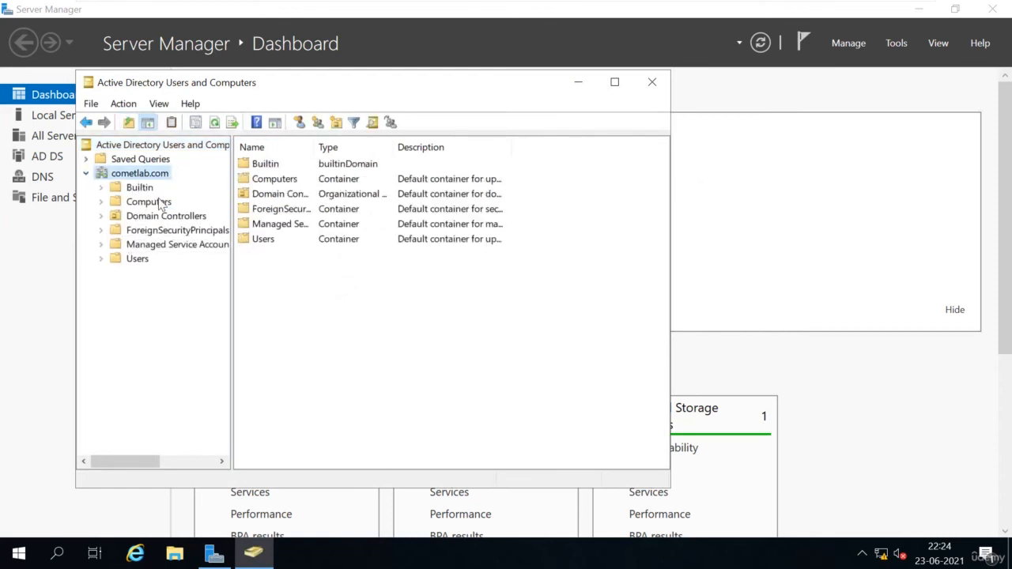
left_click(137, 260)
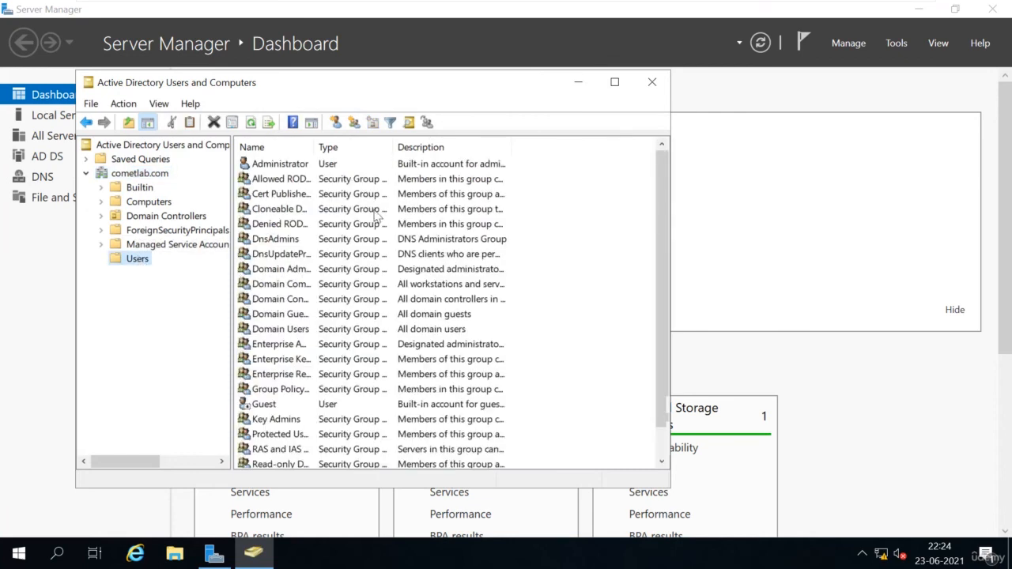
left_click(303, 166)
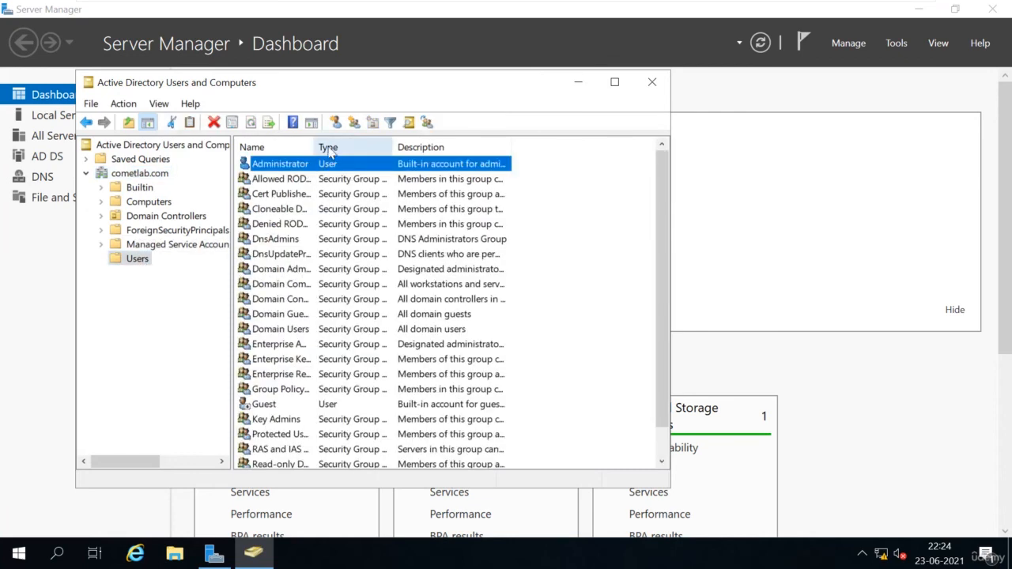
left_click_drag(315, 139, 346, 142)
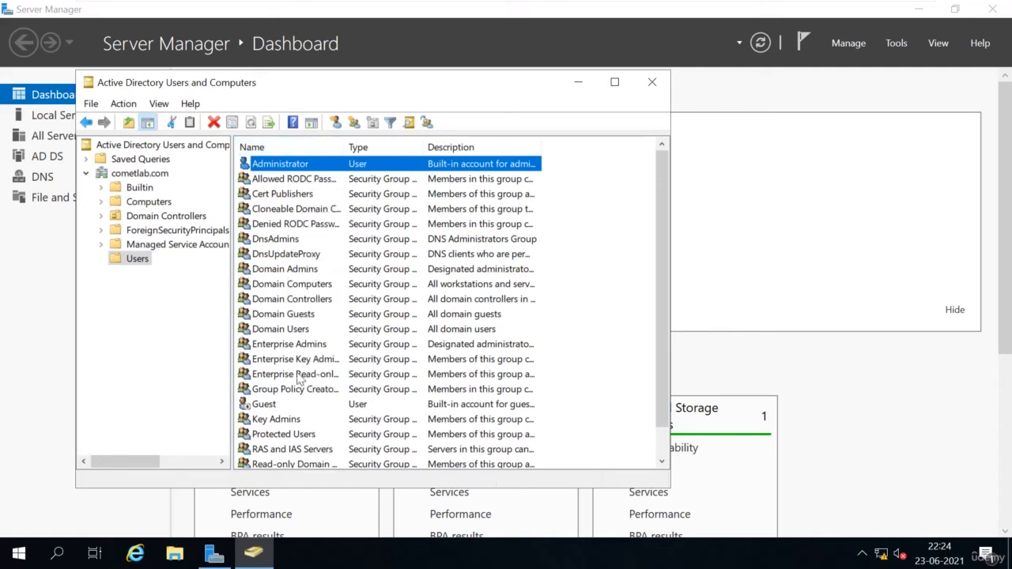